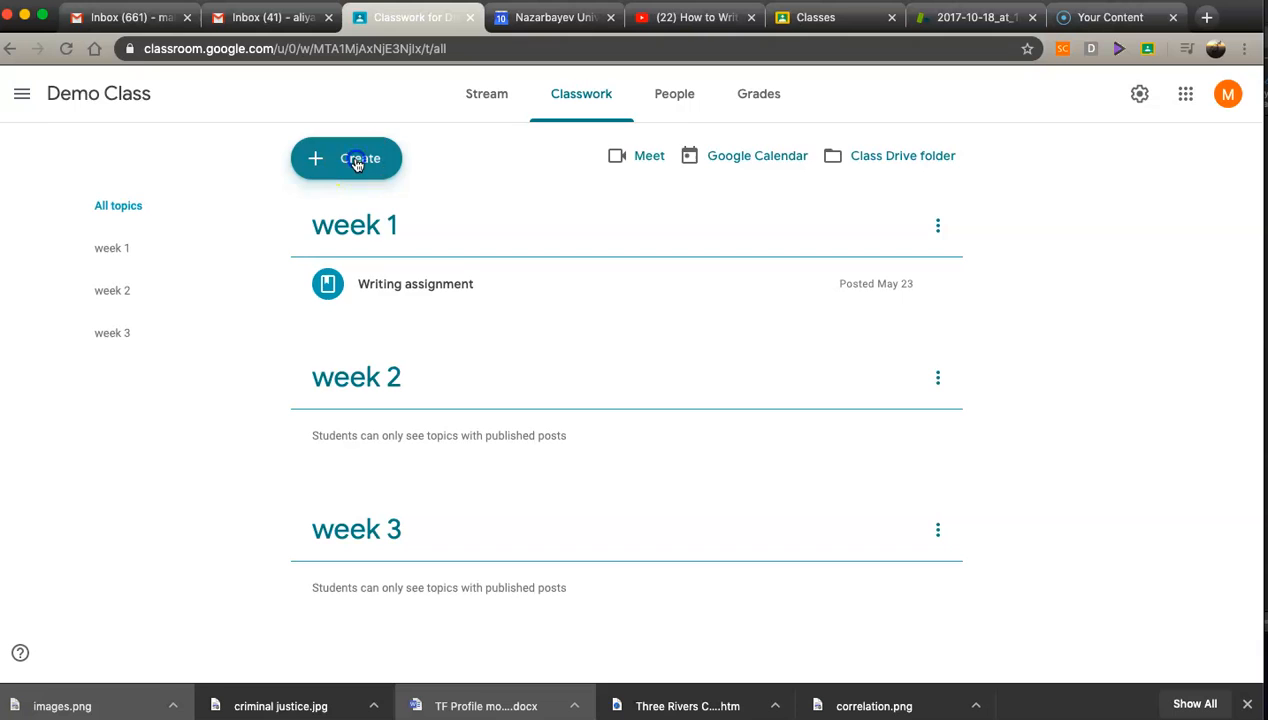
# Step: Create a new assignment titled Introduction
pyautogui.click(357, 205)
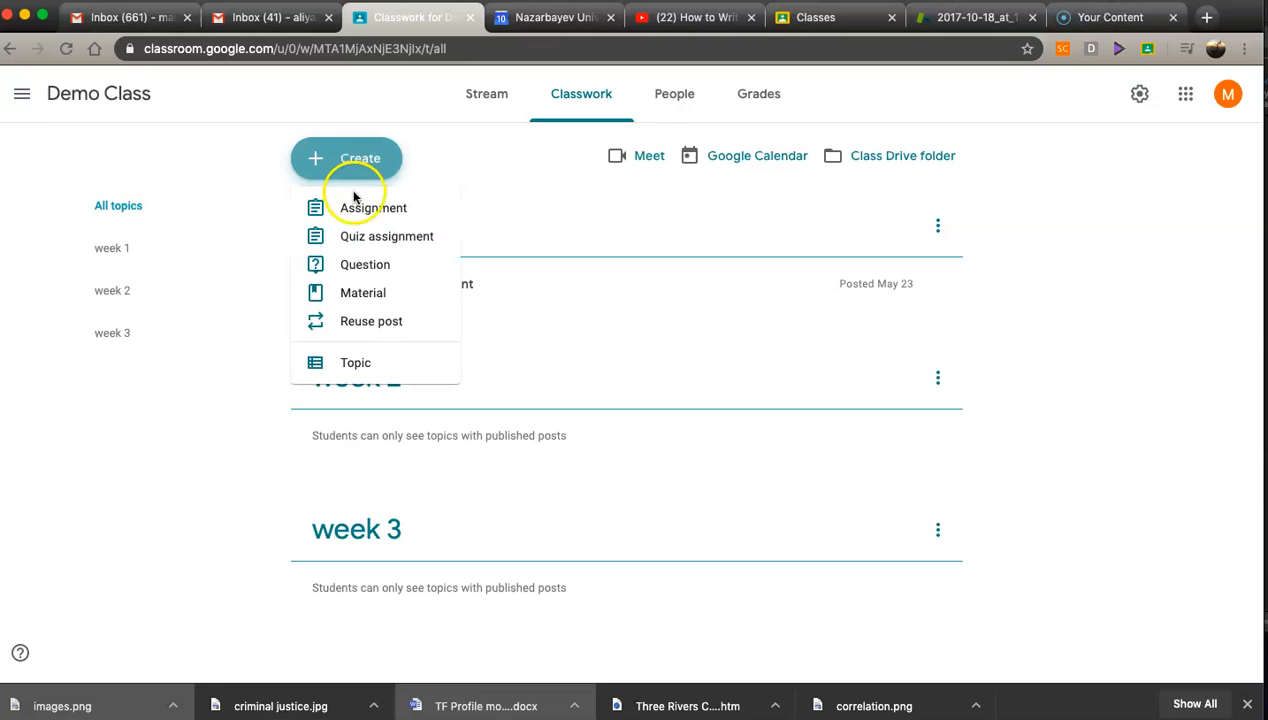
pyautogui.click(100, 170)
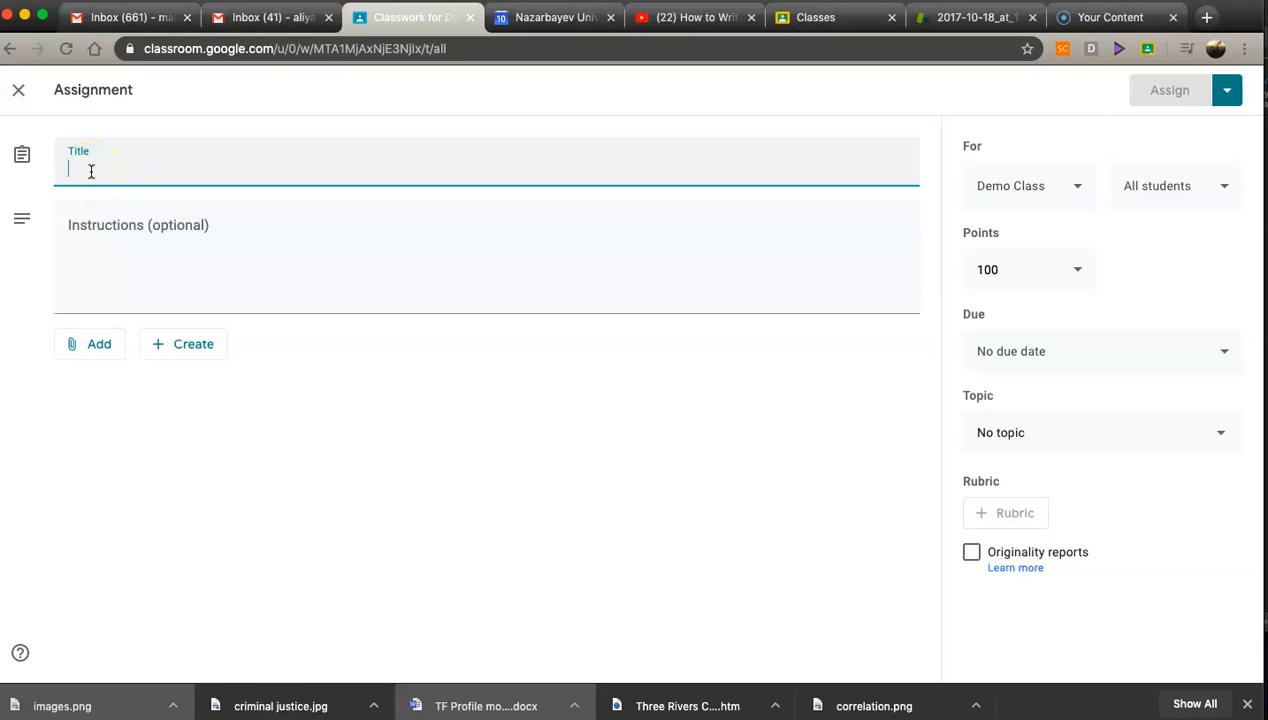
pyautogui.write('Introduction')
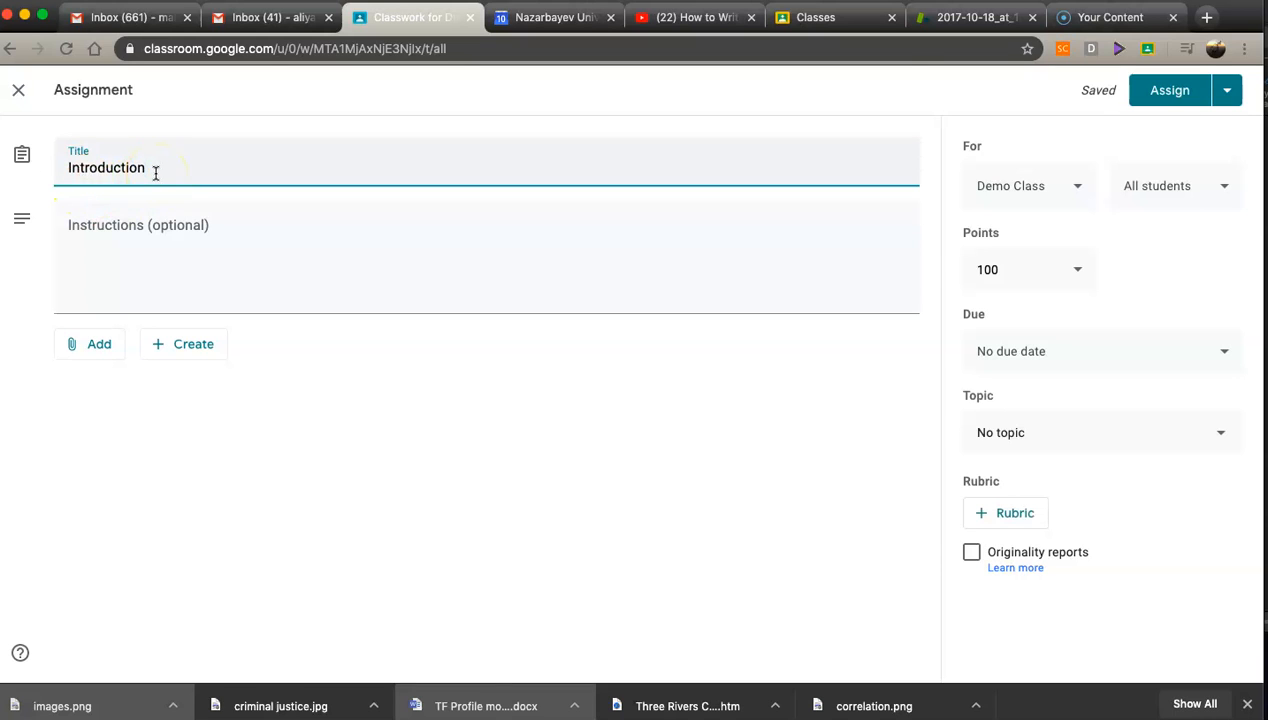
# Step: Attach the YouTube video 'How to Write a Research Paper Introduction' by pasting its URL copied from the YouTube tab
pyautogui.click(100, 342)
pyautogui.click(96, 346)
pyautogui.click(115, 466)
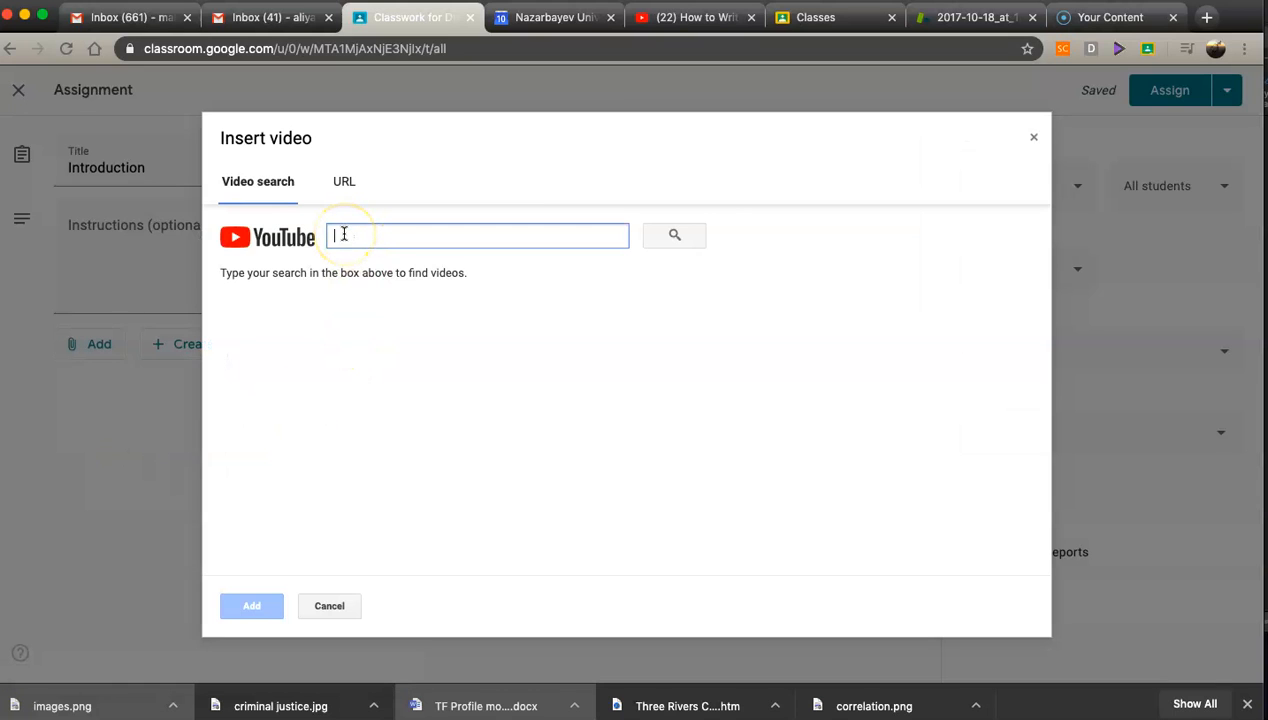
pyautogui.click(343, 181)
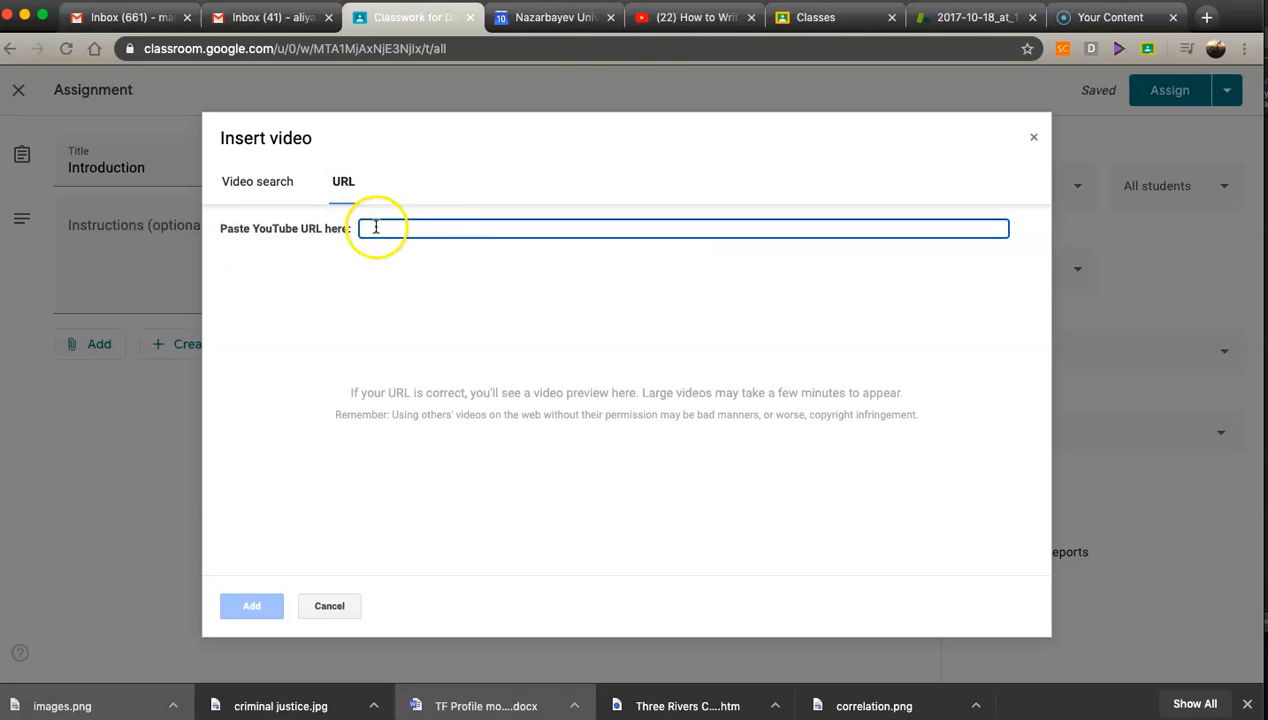
pyautogui.click(681, 17)
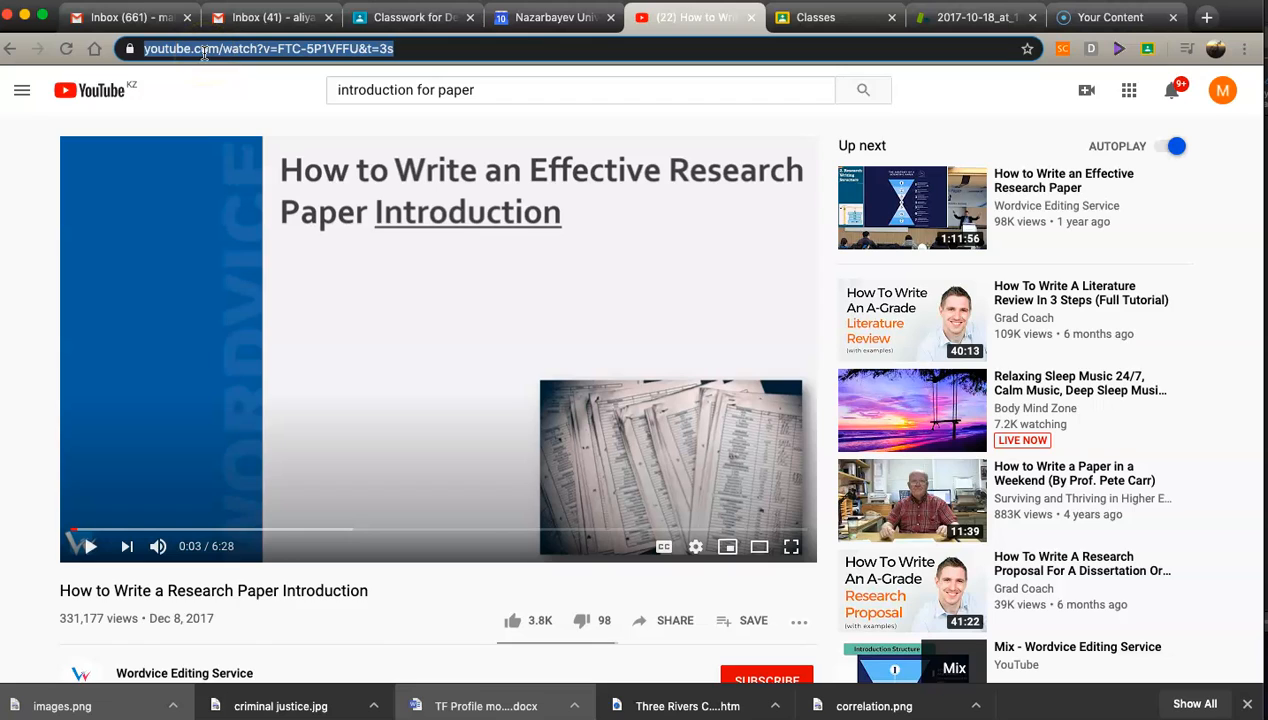
pyautogui.click(400, 18)
pyautogui.click(375, 228)
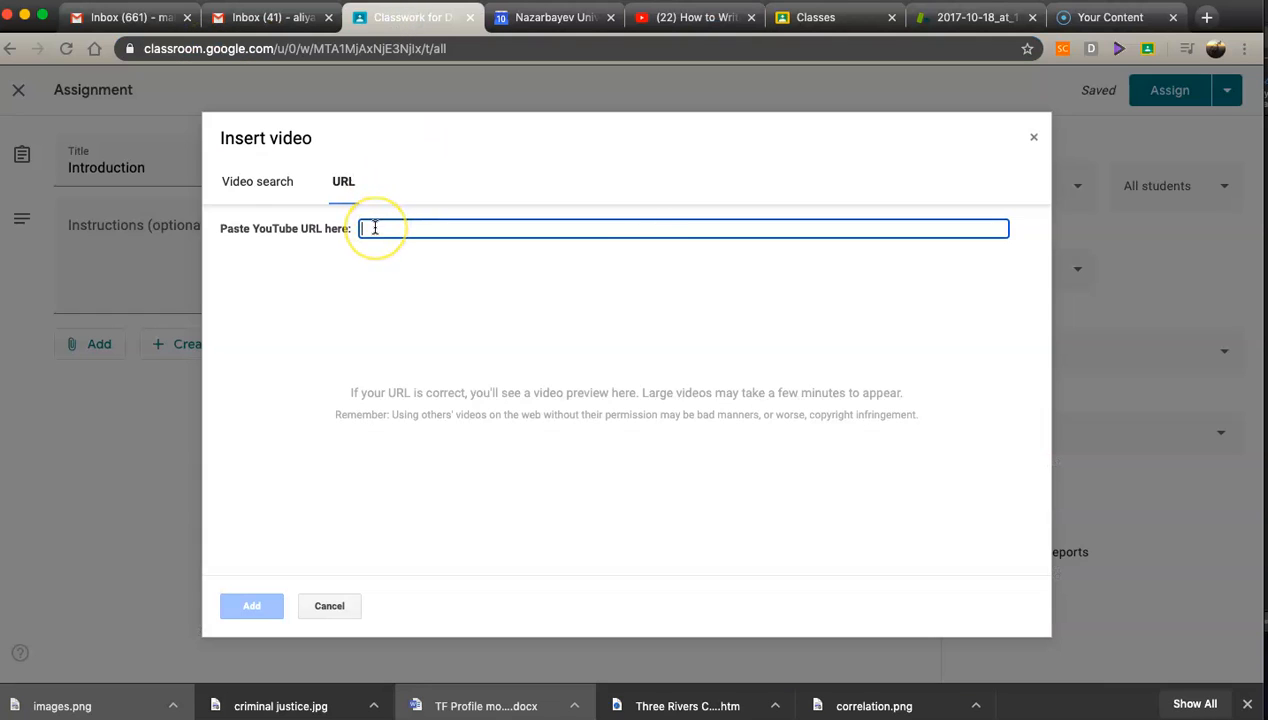
pyautogui.write('https://www.youtube.com/watch?v=FTC-5P1VFFU&t=3s')
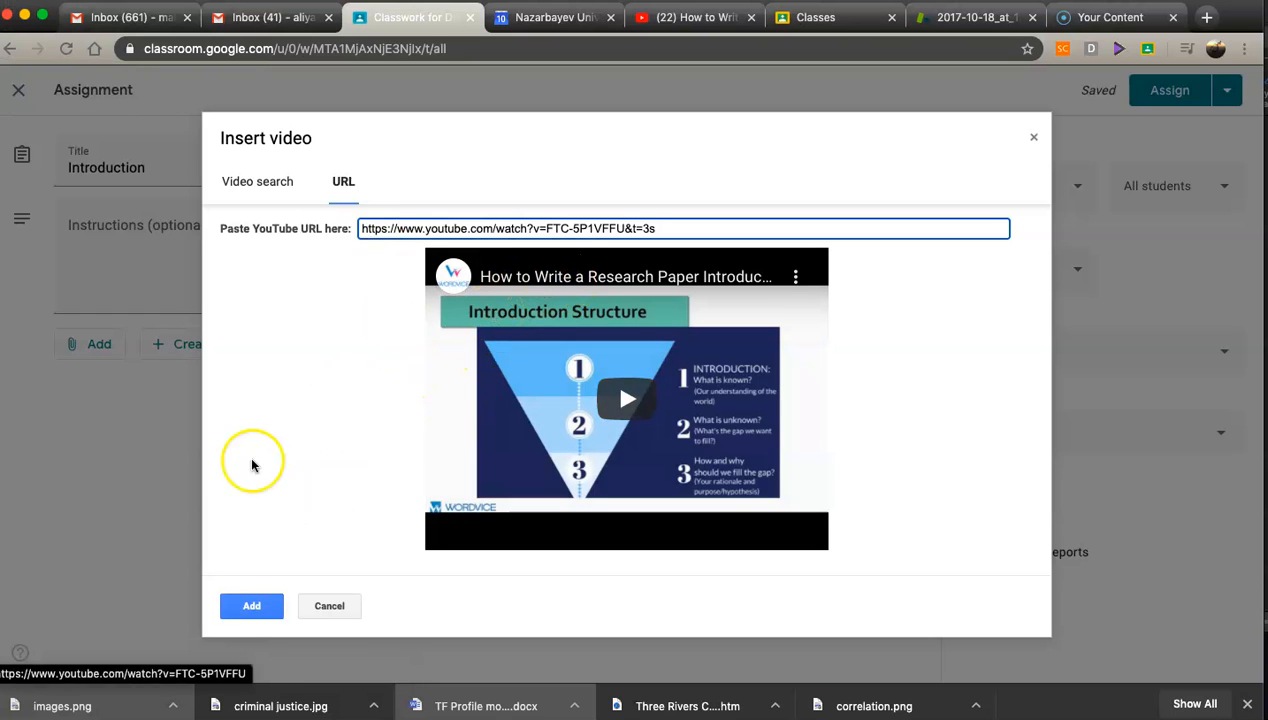
pyautogui.click(243, 605)
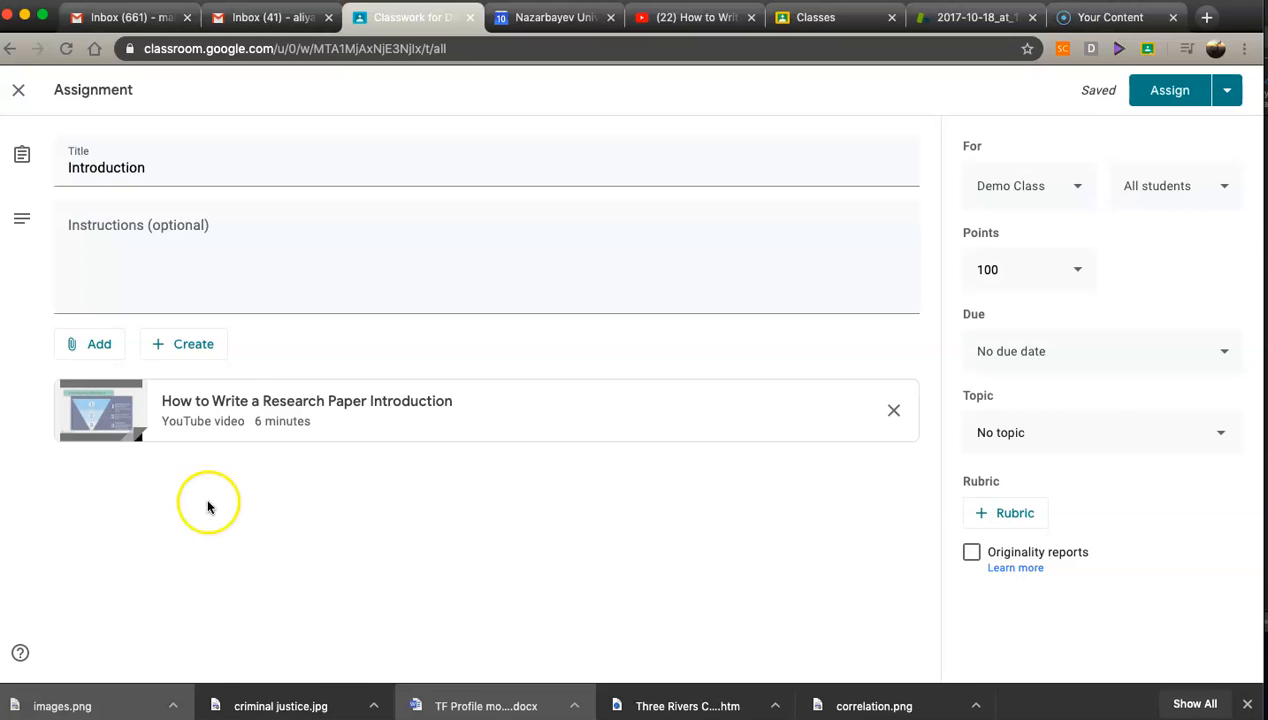
# Step: Attach the Google Doc 'Notes for Introduction' from the recent Drive files
pyautogui.click(80, 346)
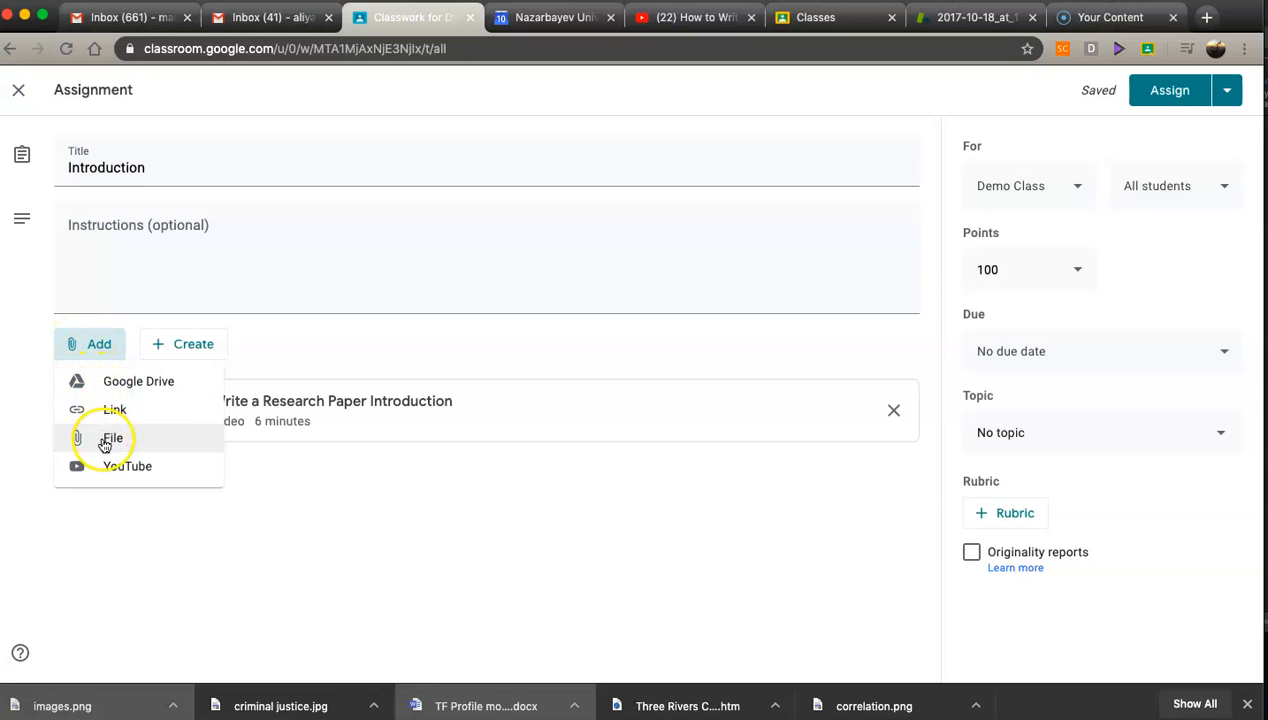
pyautogui.click(108, 440)
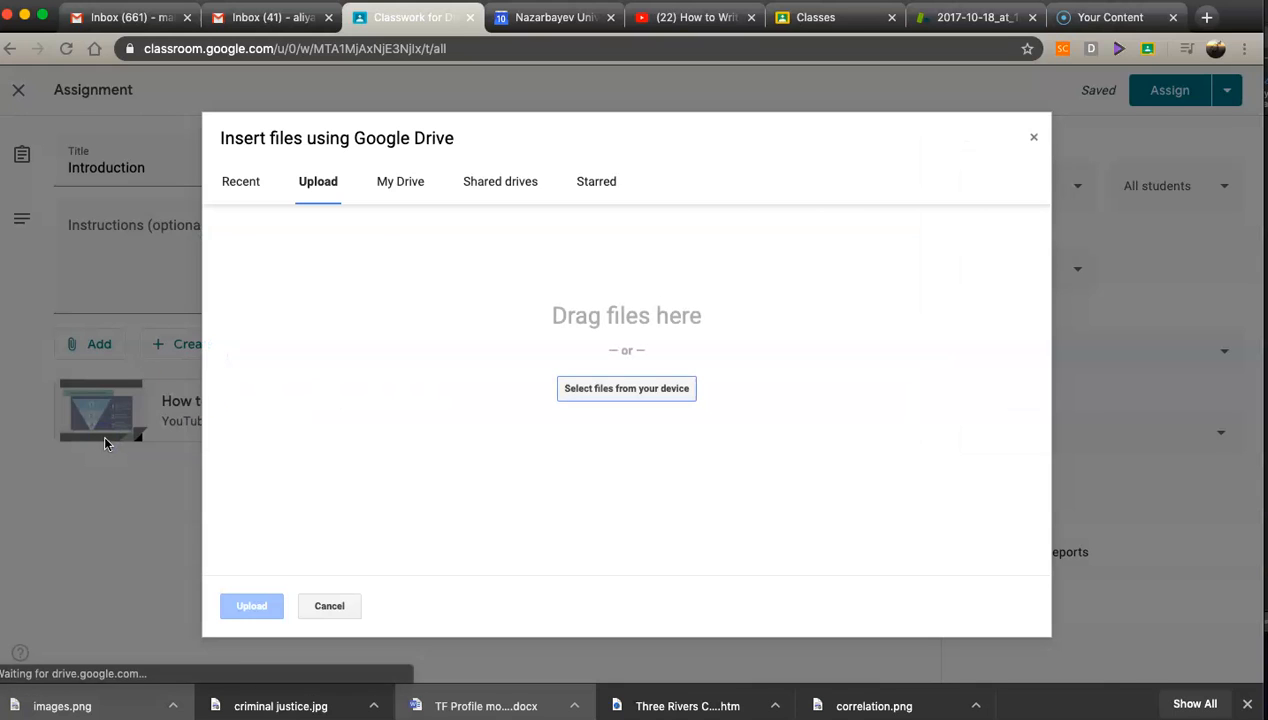
pyautogui.click(233, 193)
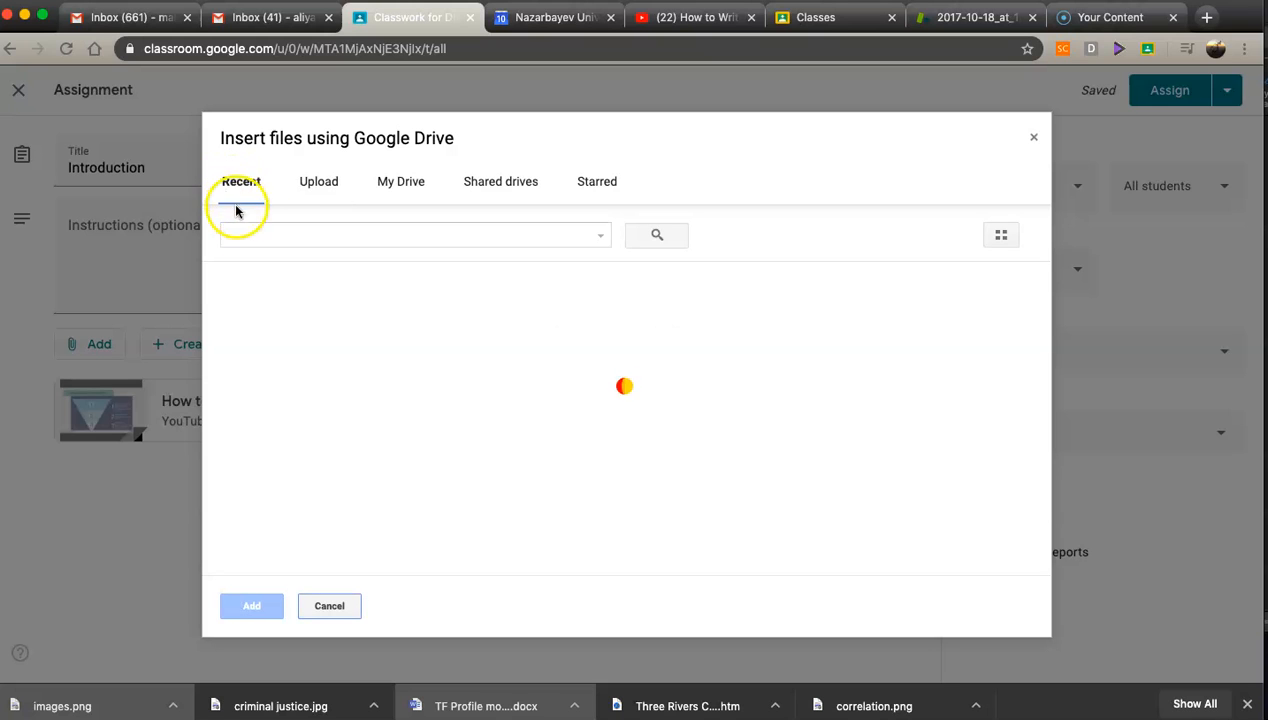
pyautogui.scroll(-5, 298, 522)
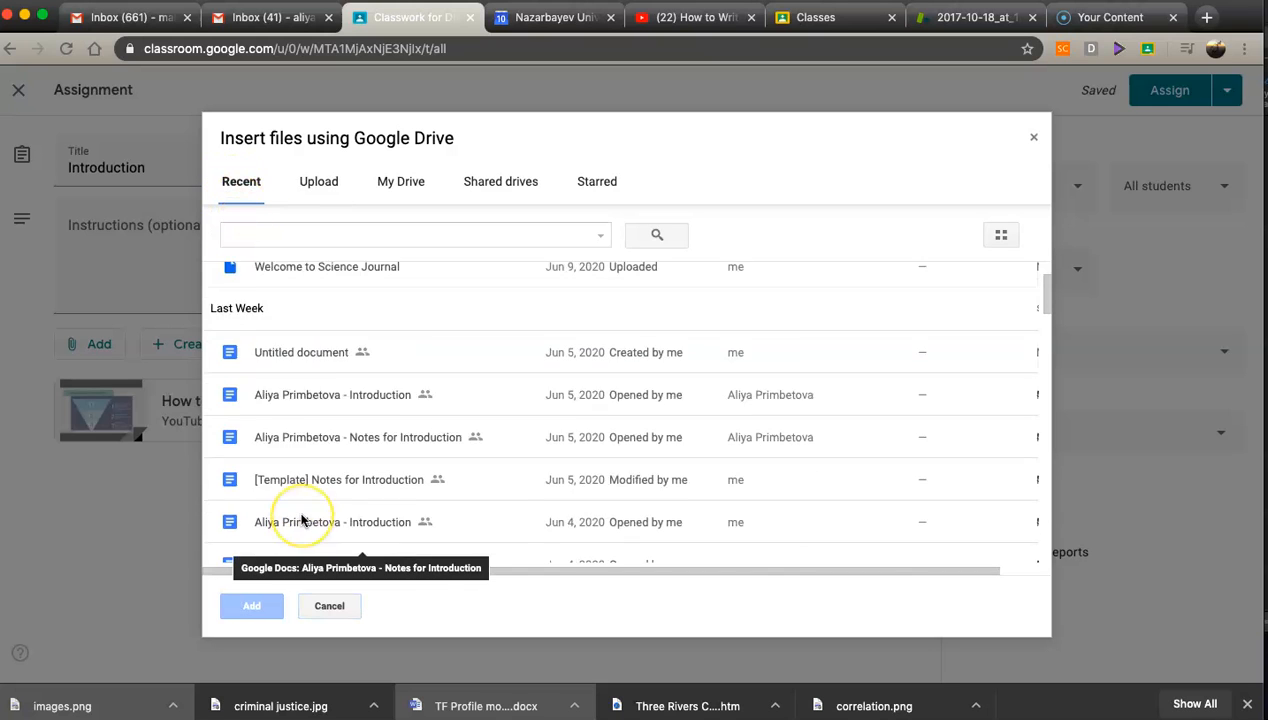
pyautogui.scroll(-5, 301, 518)
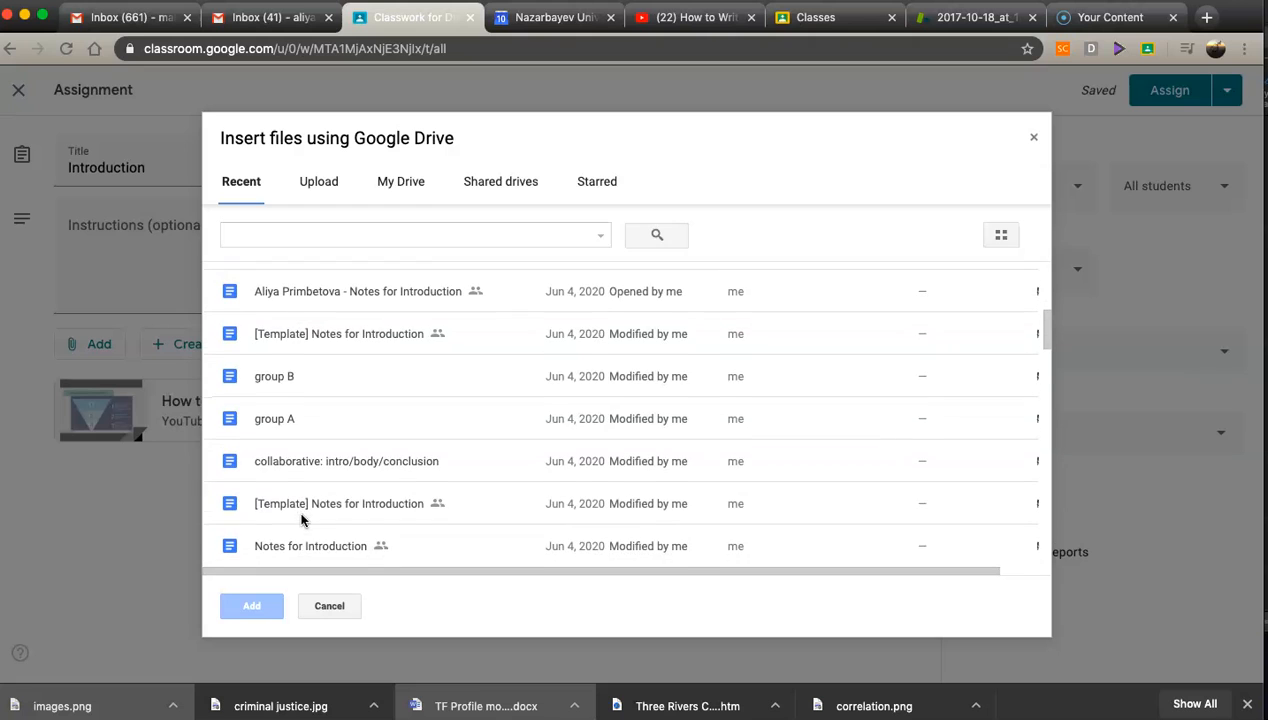
pyautogui.scroll(-2, 302, 518)
pyautogui.scroll(1, 294, 440)
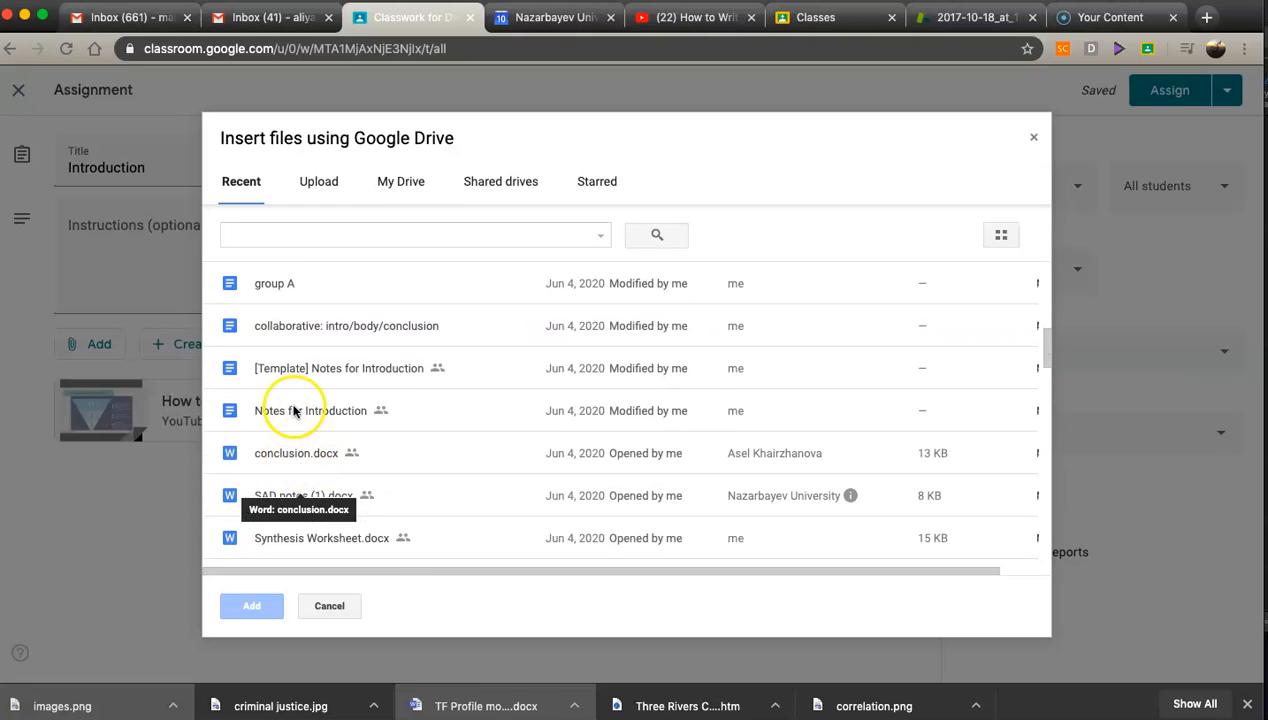
pyautogui.click(294, 411)
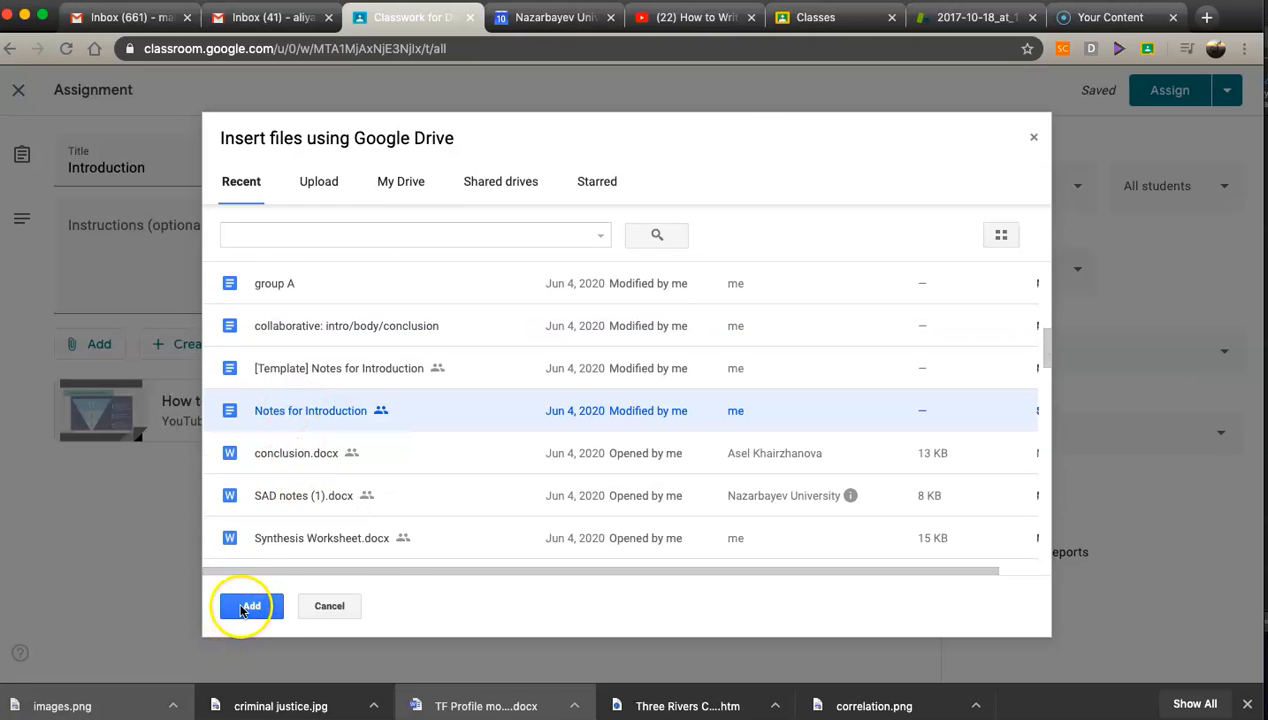
pyautogui.click(249, 606)
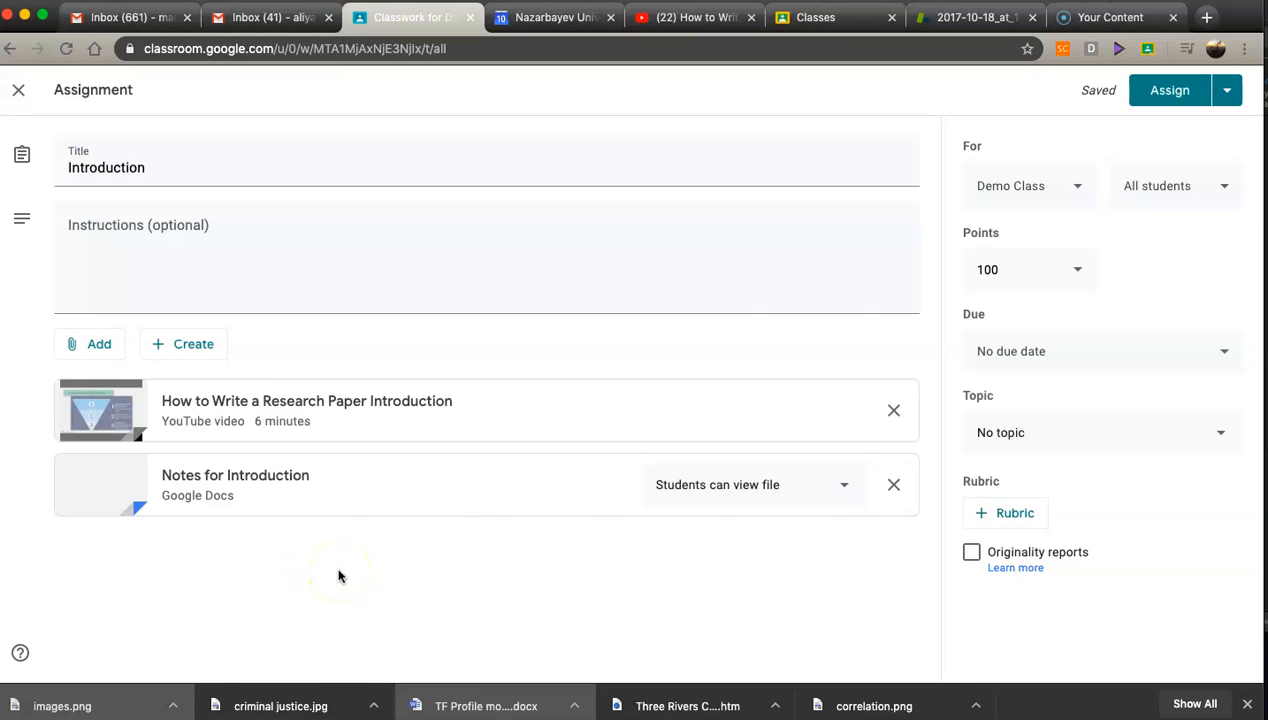
# Step: Set the Notes for Introduction attachment so students can edit the file
pyautogui.click(334, 556)
pyautogui.click(845, 490)
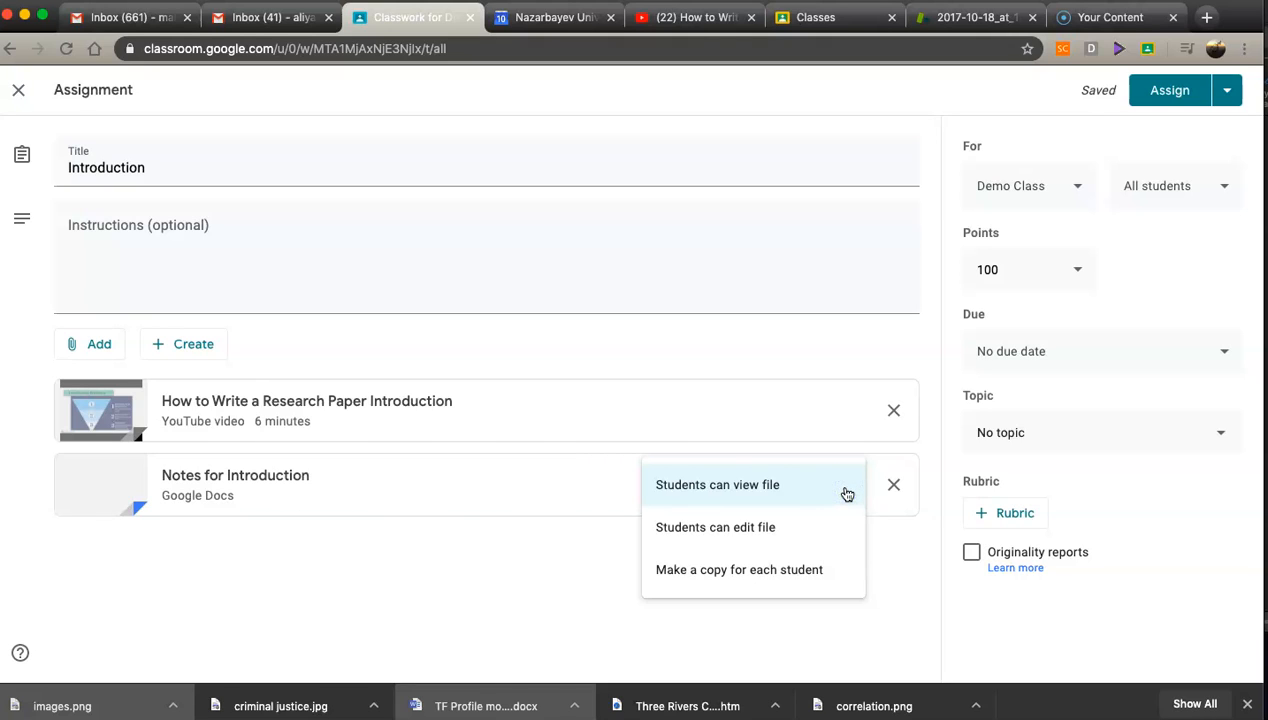
pyautogui.click(815, 486)
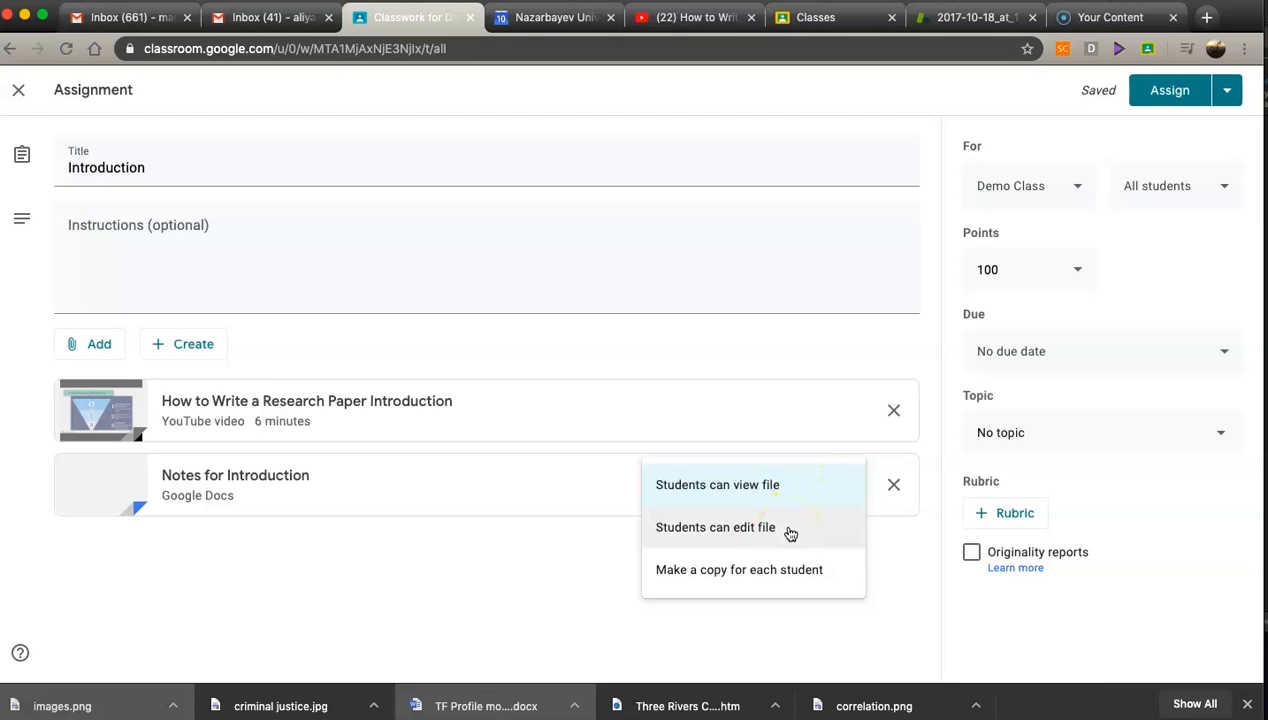
pyautogui.click(750, 527)
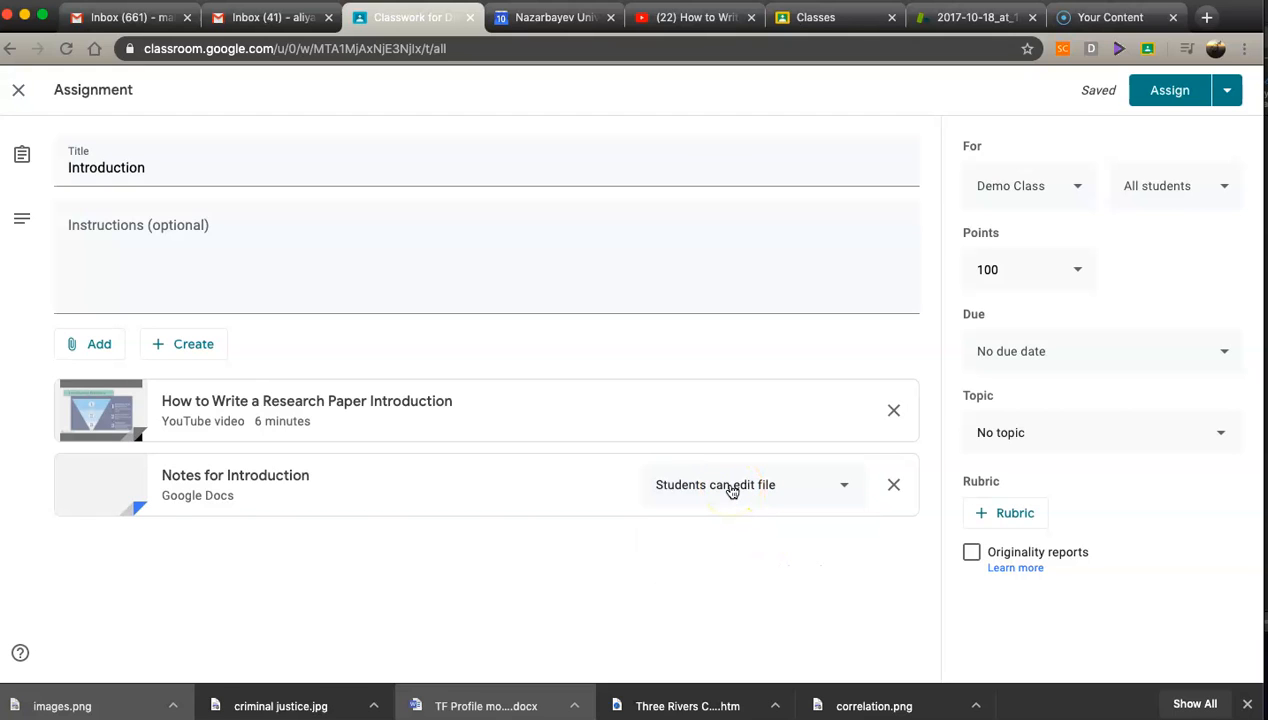
# Step: Set the Notes for Introduction attachment to make a copy for each student
pyautogui.click(840, 483)
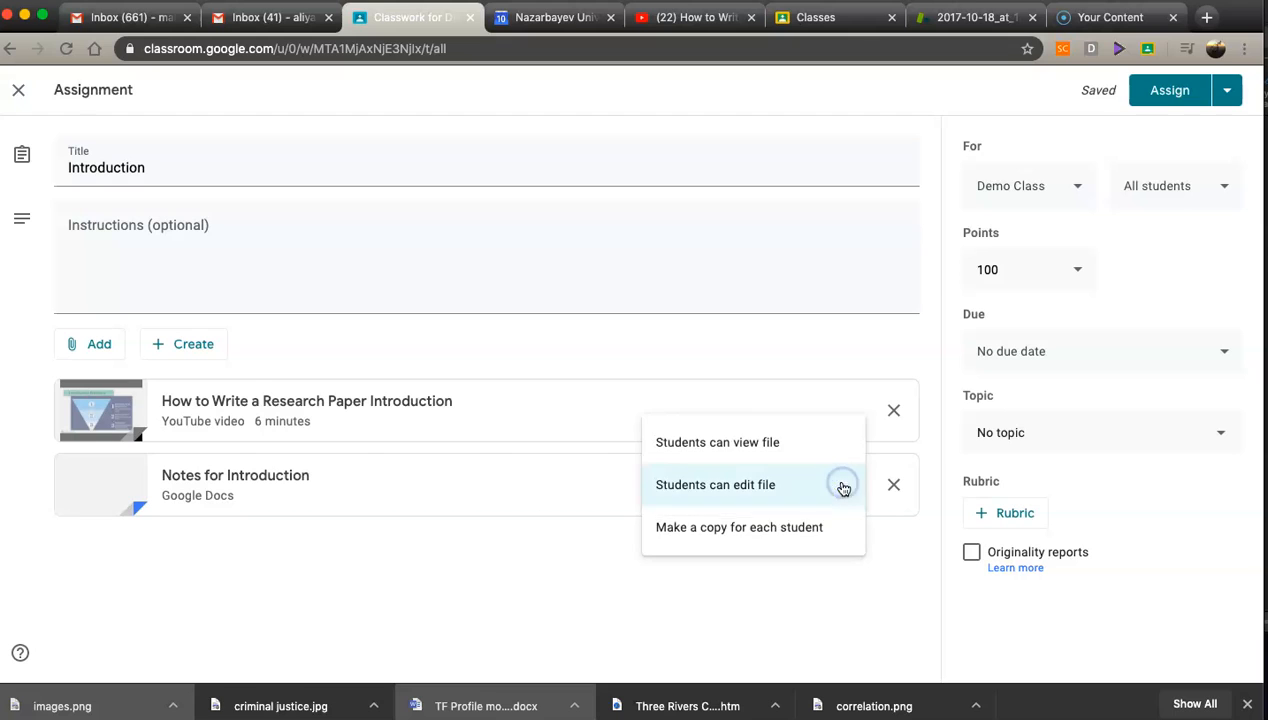
pyautogui.click(753, 532)
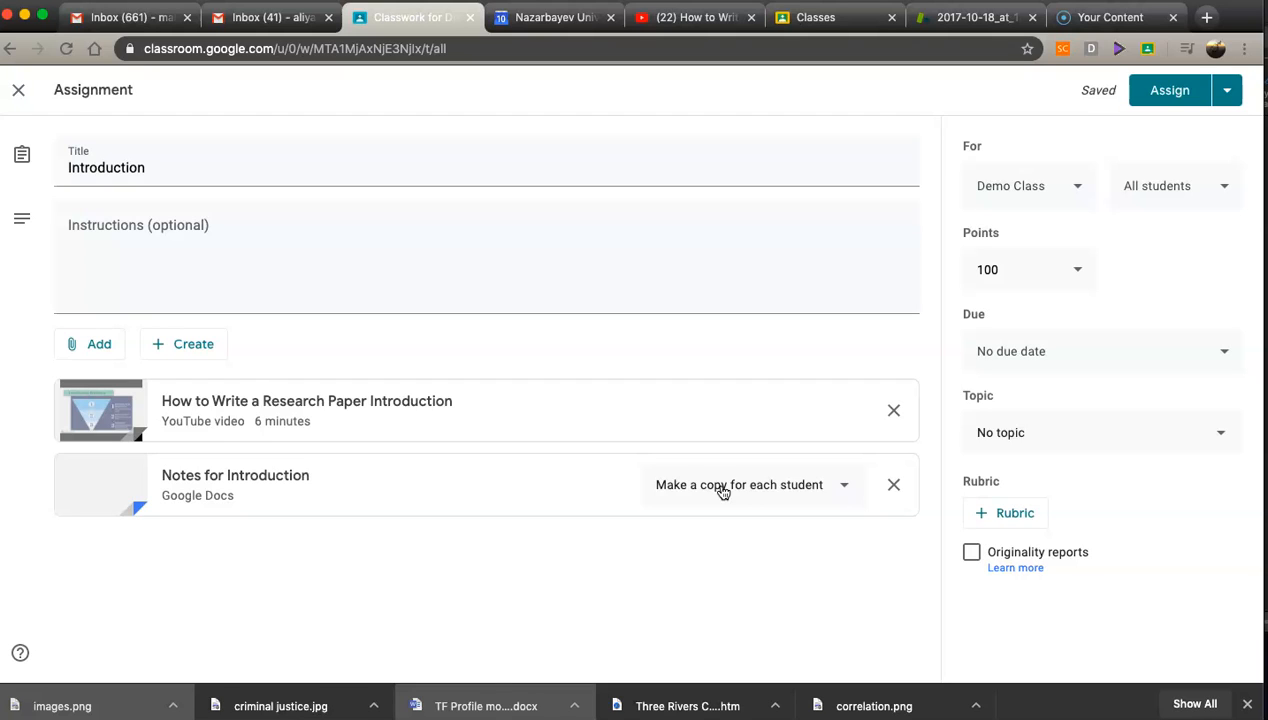
pyautogui.click(722, 489)
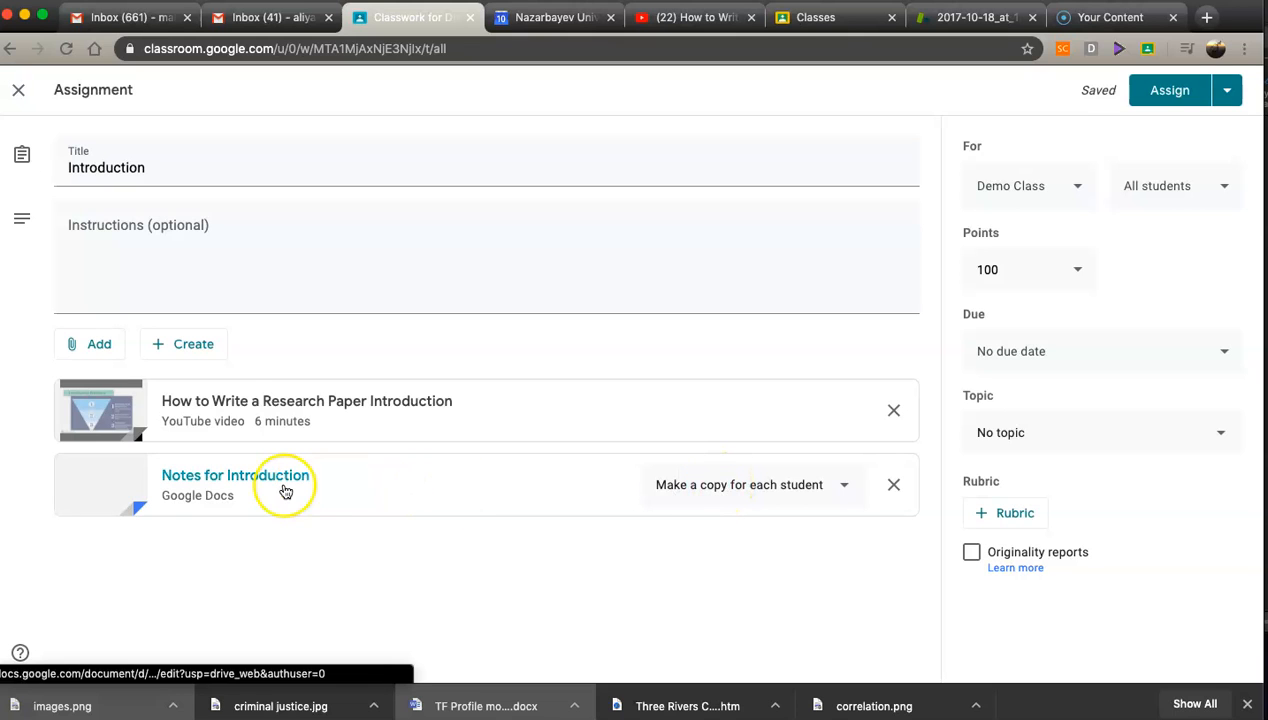
# Step: Search Drive for 'Introduction B' and attach that Google Form to the assignment
pyautogui.click(90, 346)
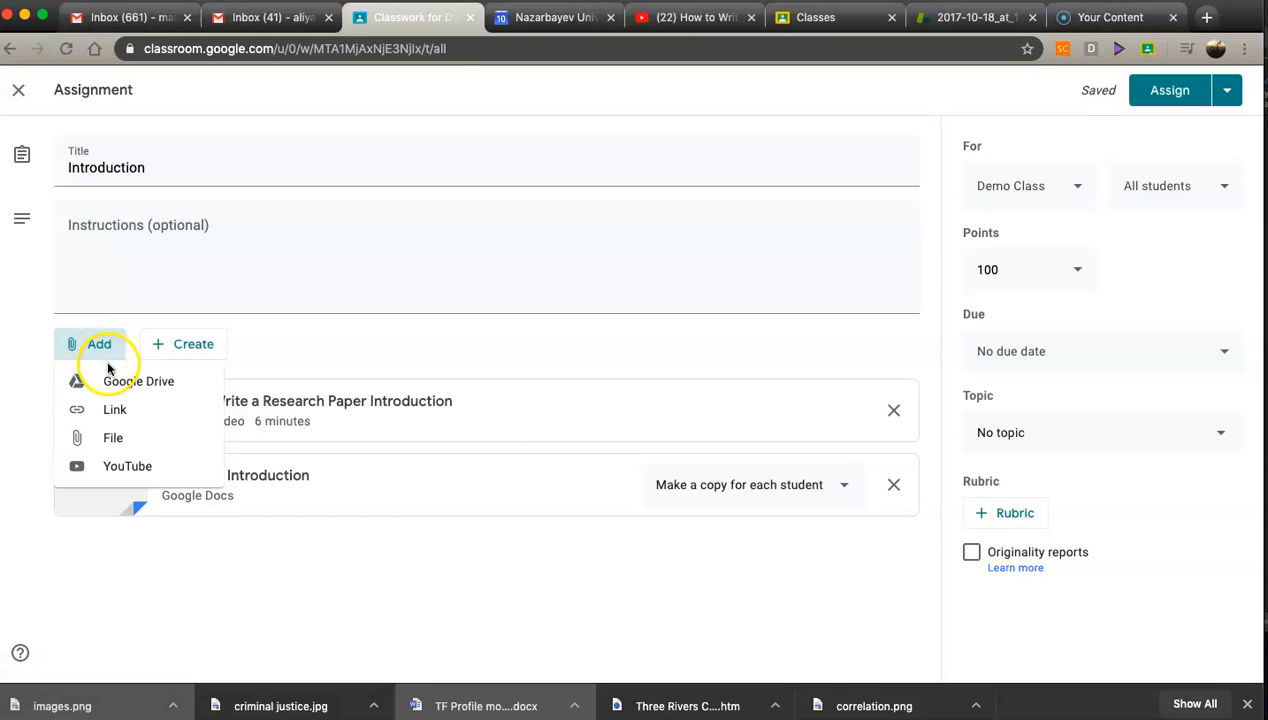
pyautogui.click(111, 438)
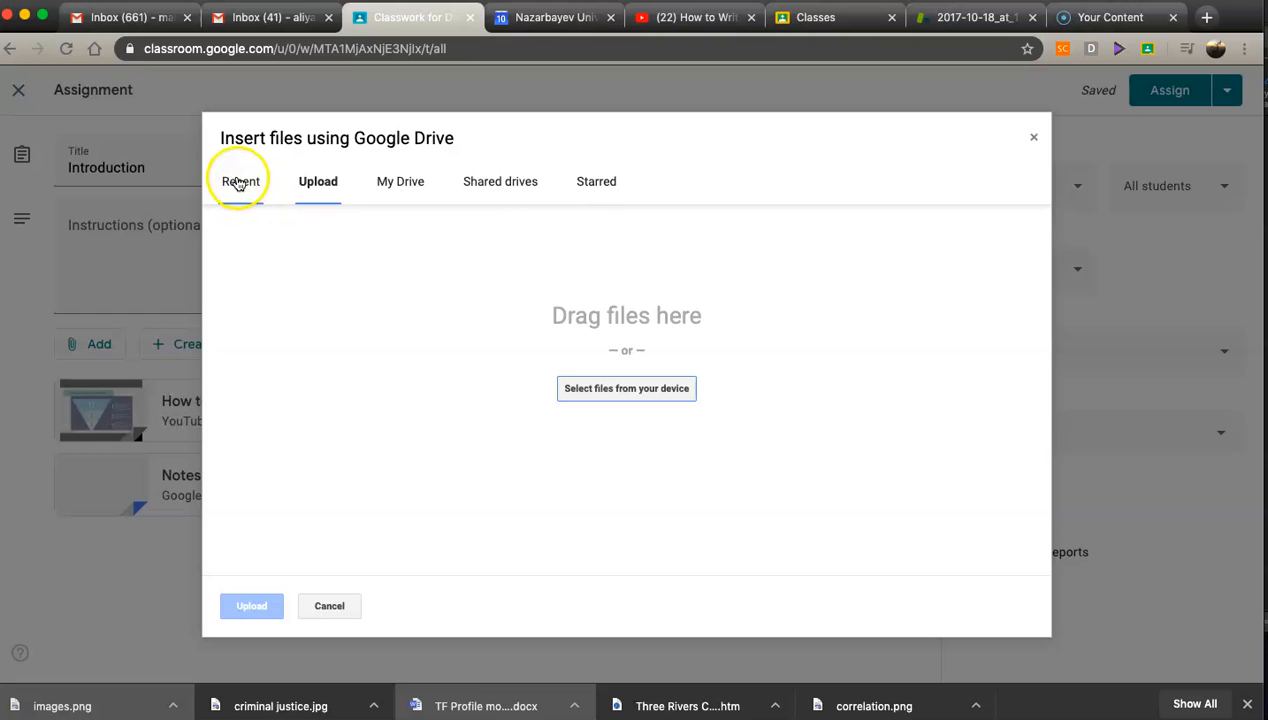
pyautogui.click(240, 182)
pyautogui.click(255, 236)
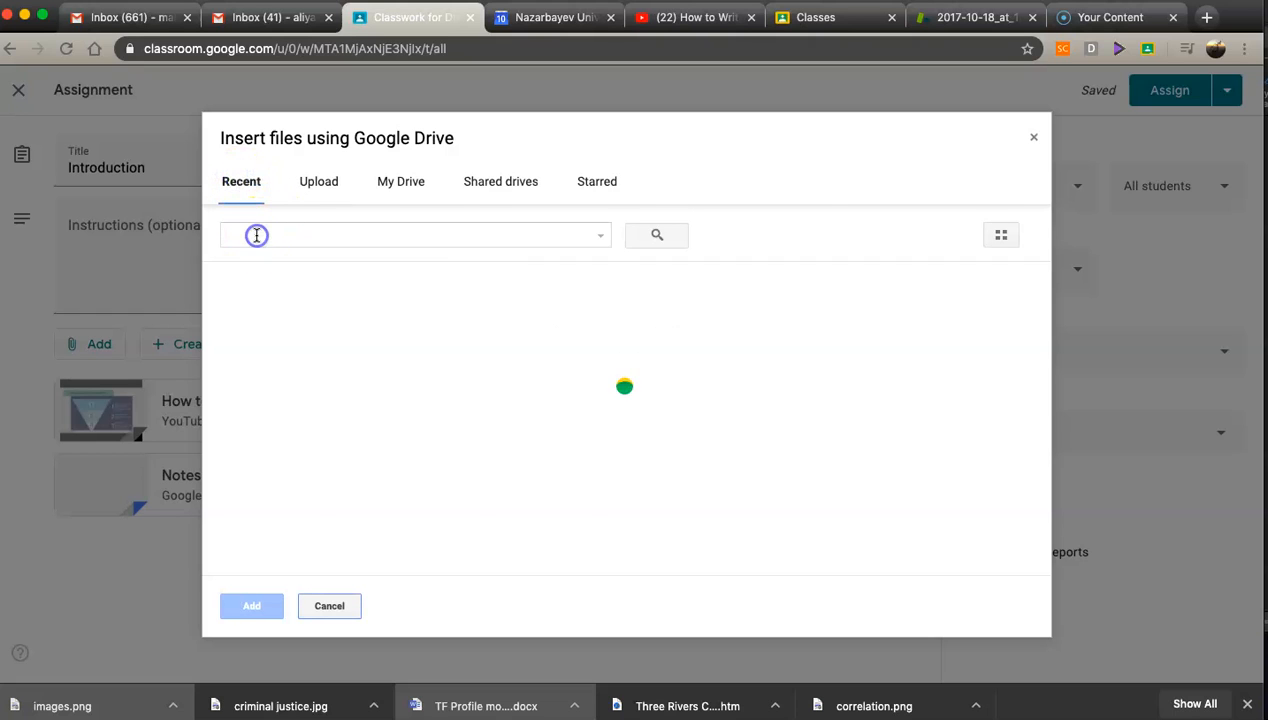
pyautogui.write('Introduction')
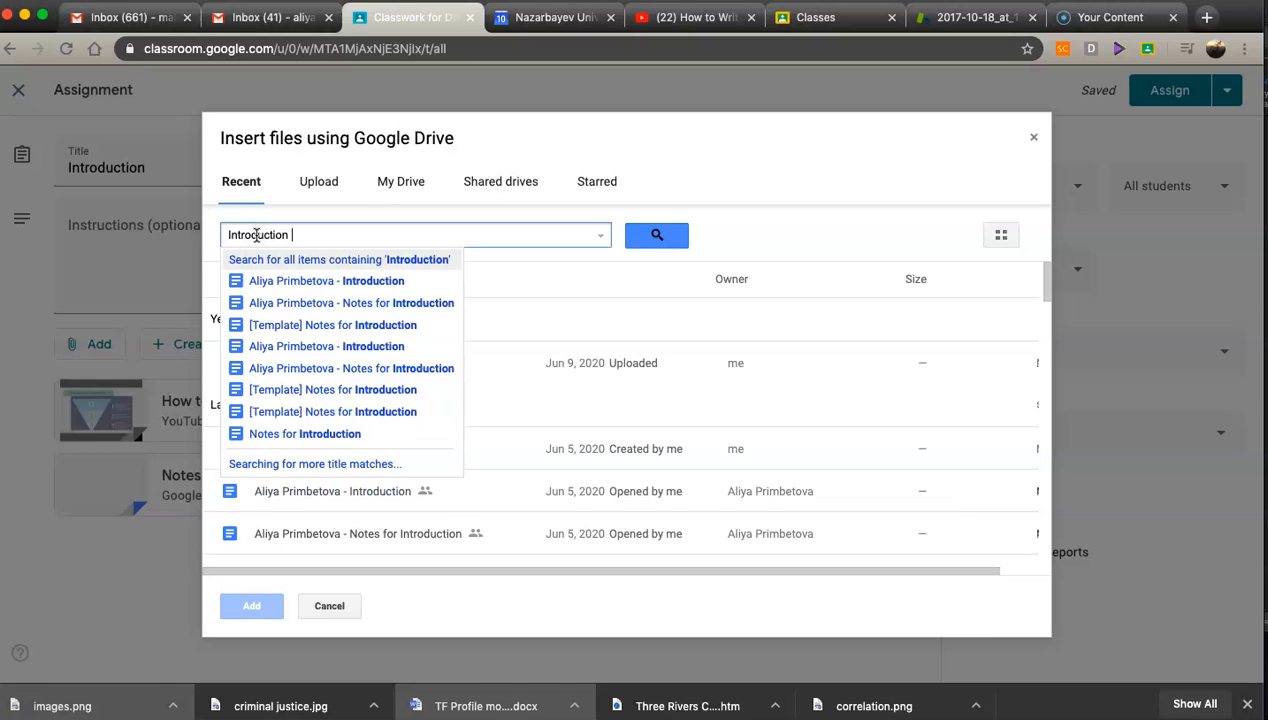
pyautogui.write(' B')
pyautogui.click(272, 262)
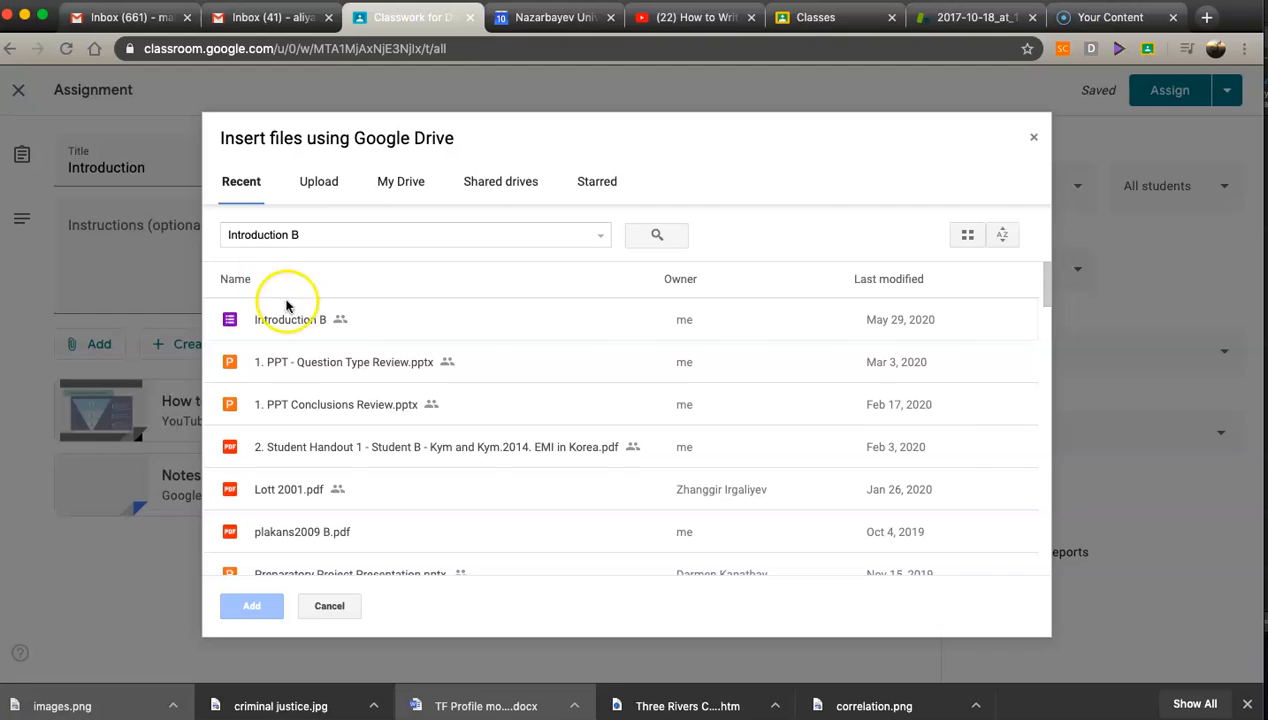
pyautogui.click(285, 318)
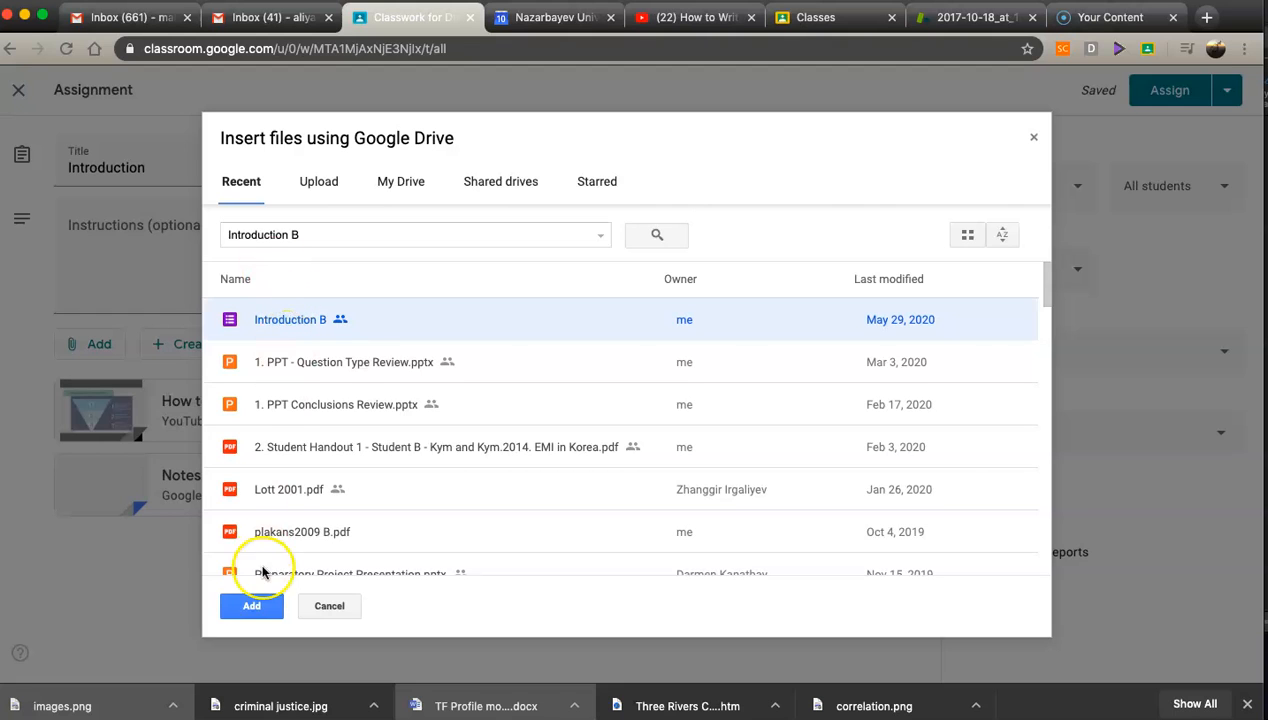
pyautogui.click(251, 607)
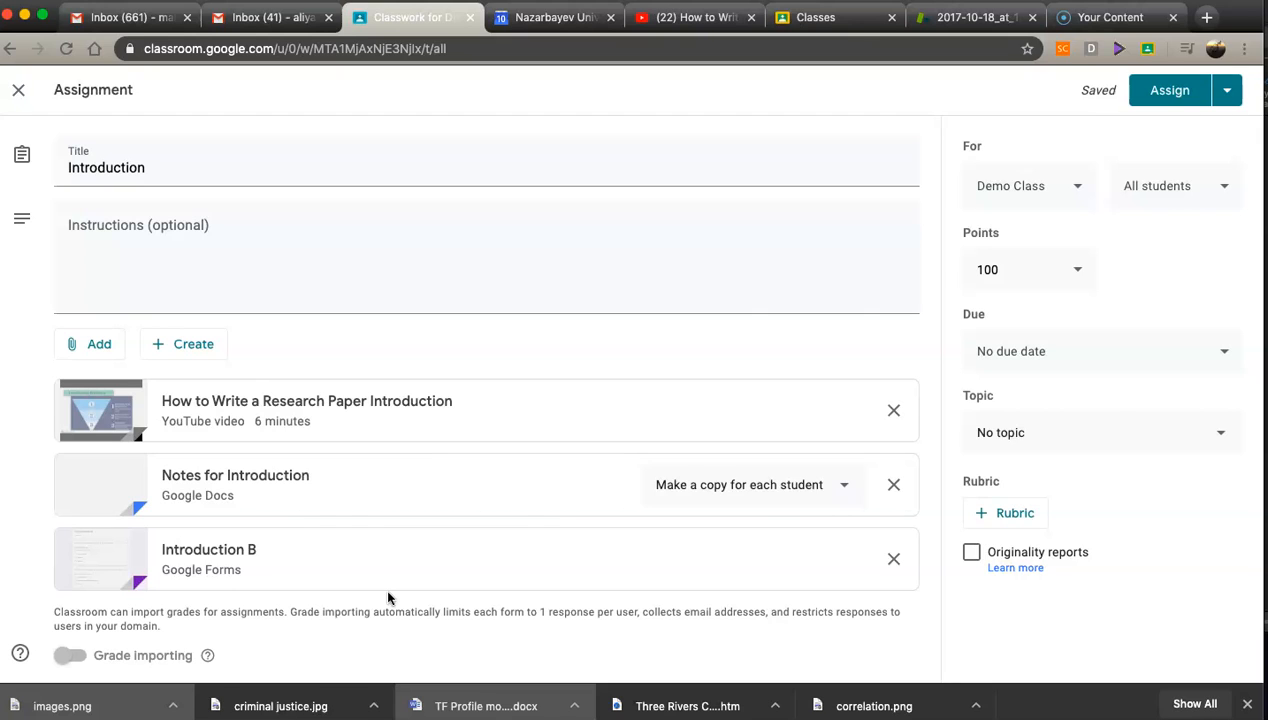
# Step: Paste three numbered instructions: watch the video and take notes, take the Introduction B quiz, write and submit an Introduction
pyautogui.click(106, 228)
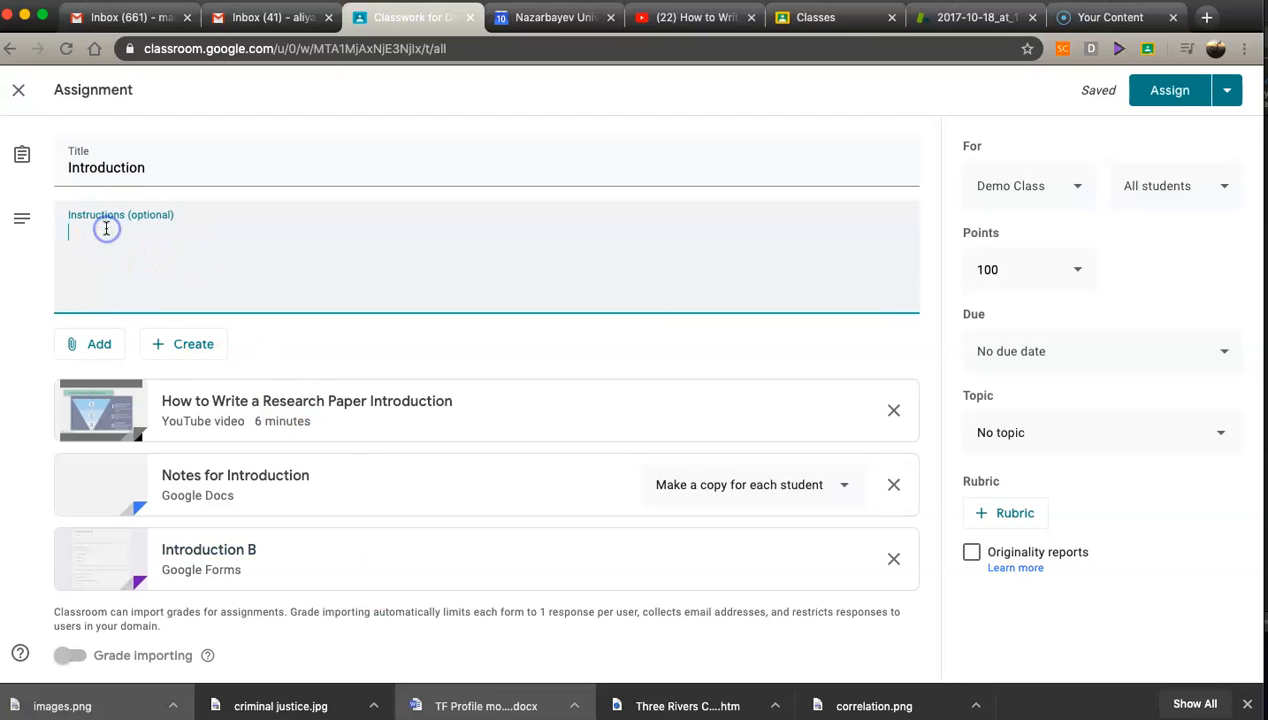
pyautogui.click(79, 228)
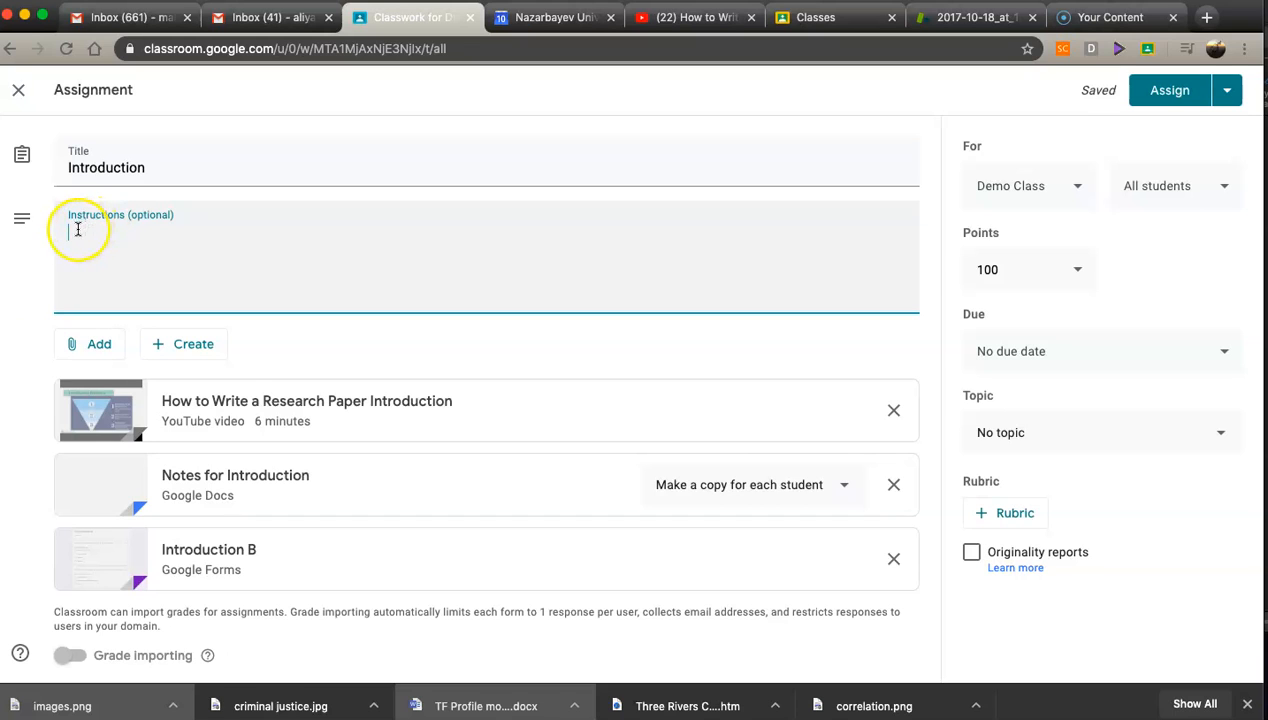
pyautogui.press('super+v')
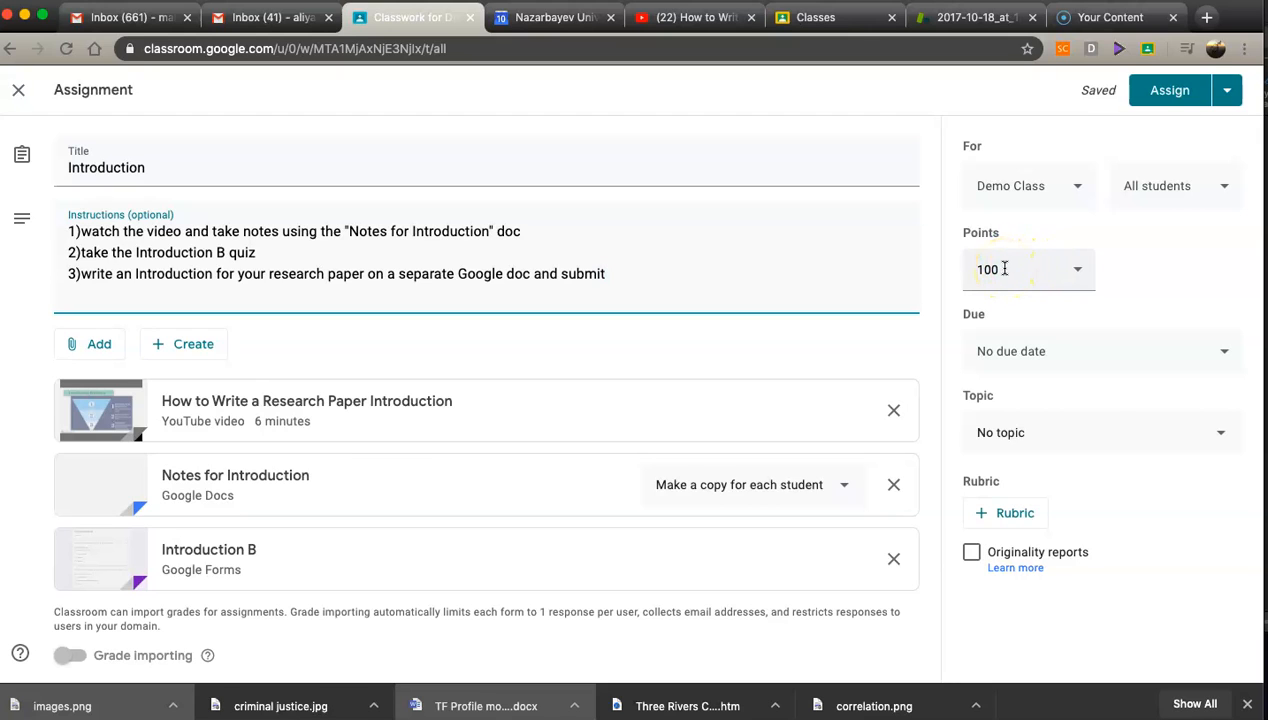
# Step: Set the assignment's due date to Jun 15, 2020 at 11:59 PM
pyautogui.click(1225, 353)
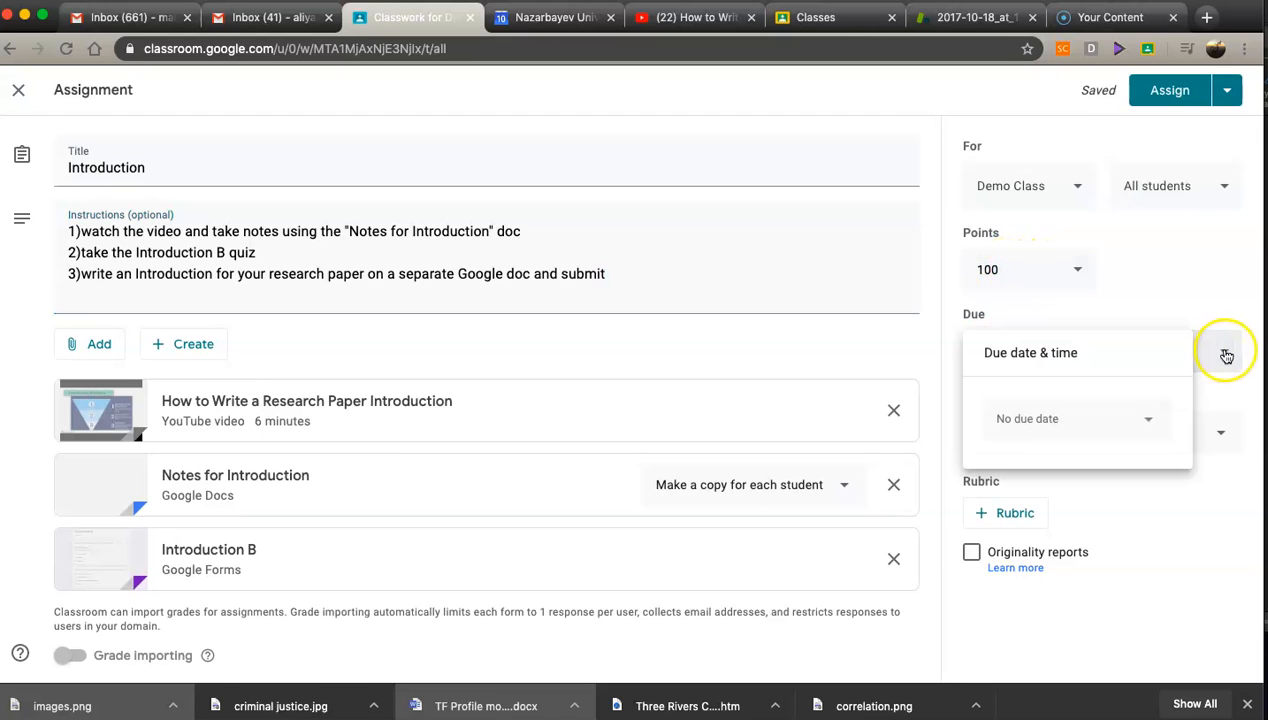
pyautogui.click(1149, 420)
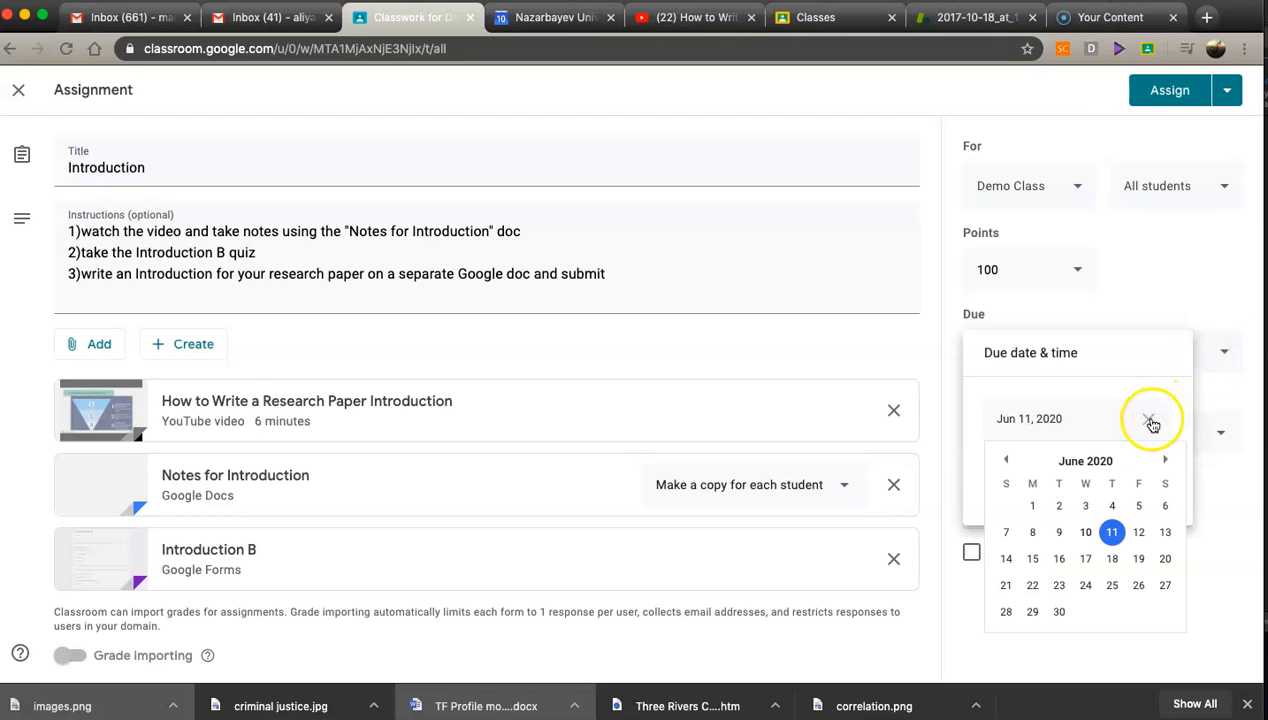
pyautogui.click(1035, 560)
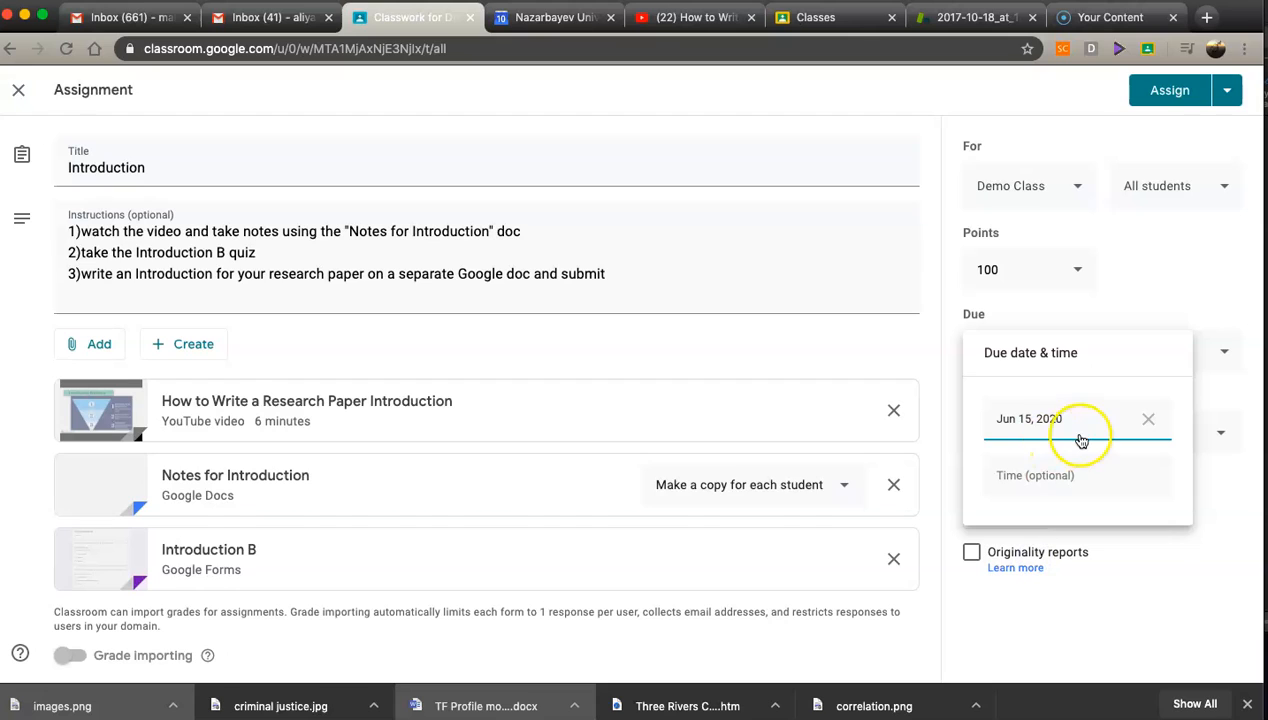
pyautogui.click(1036, 475)
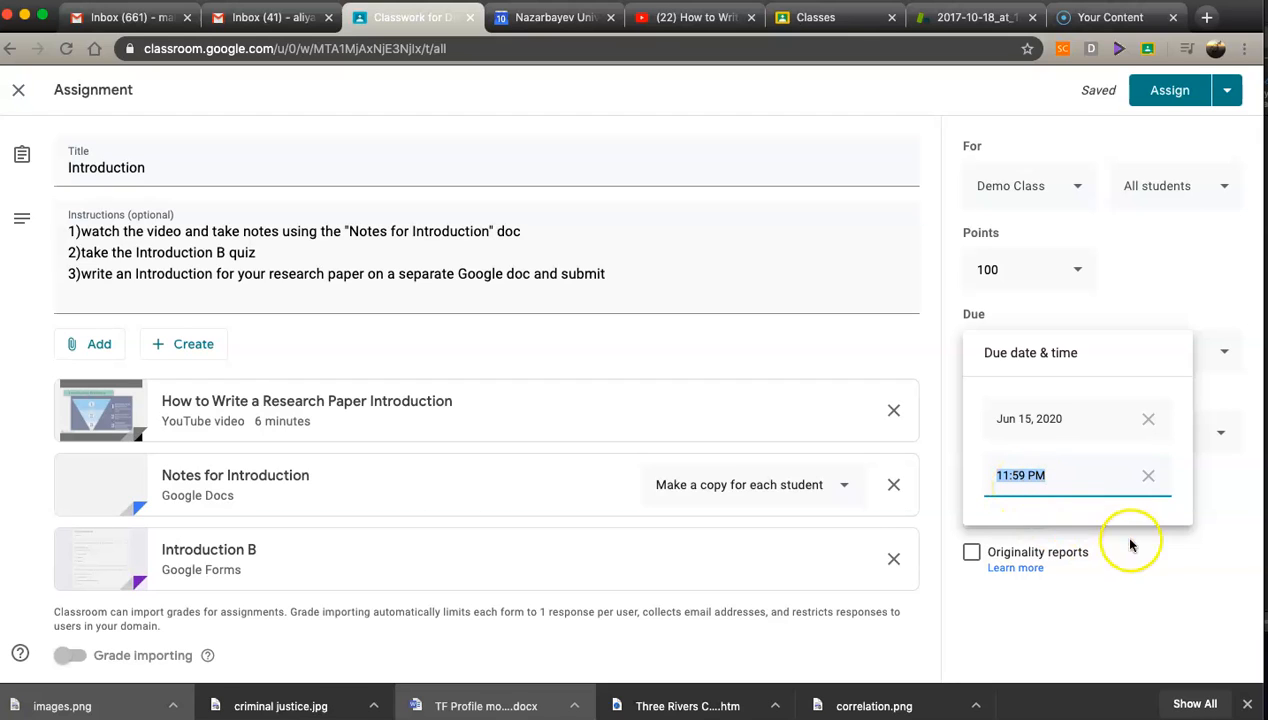
pyautogui.click(1160, 546)
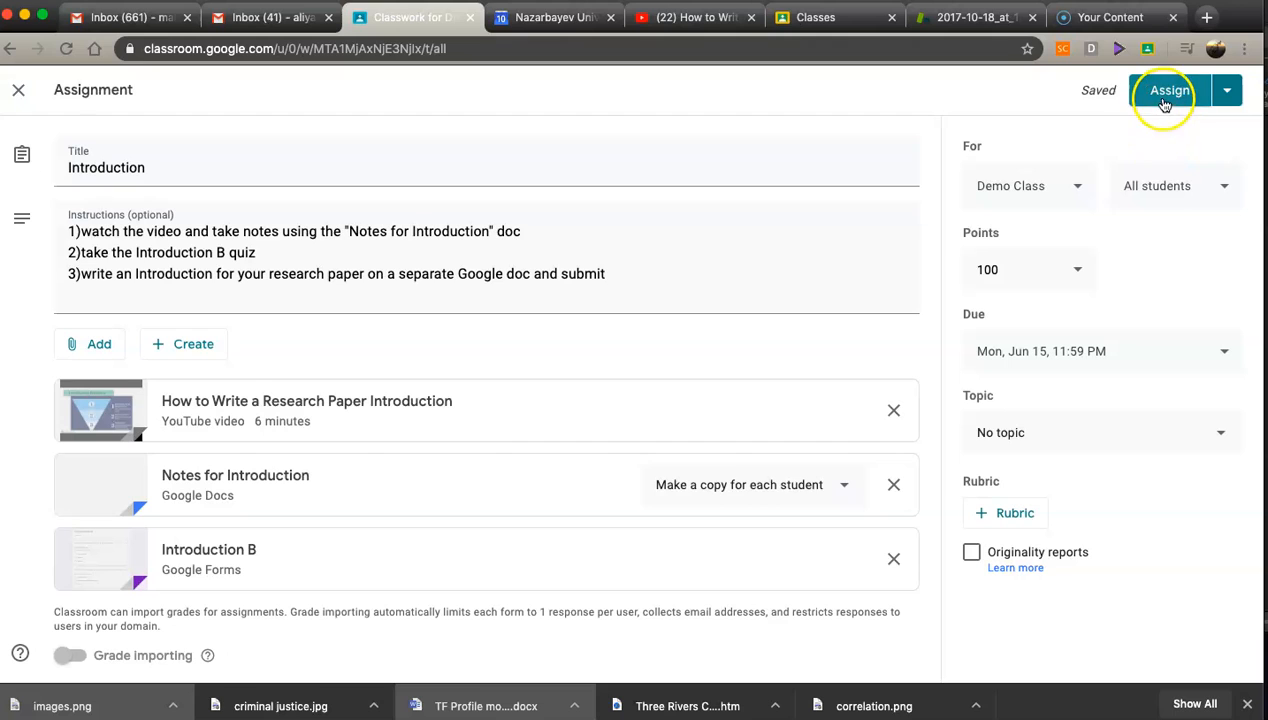
pyautogui.click(1229, 94)
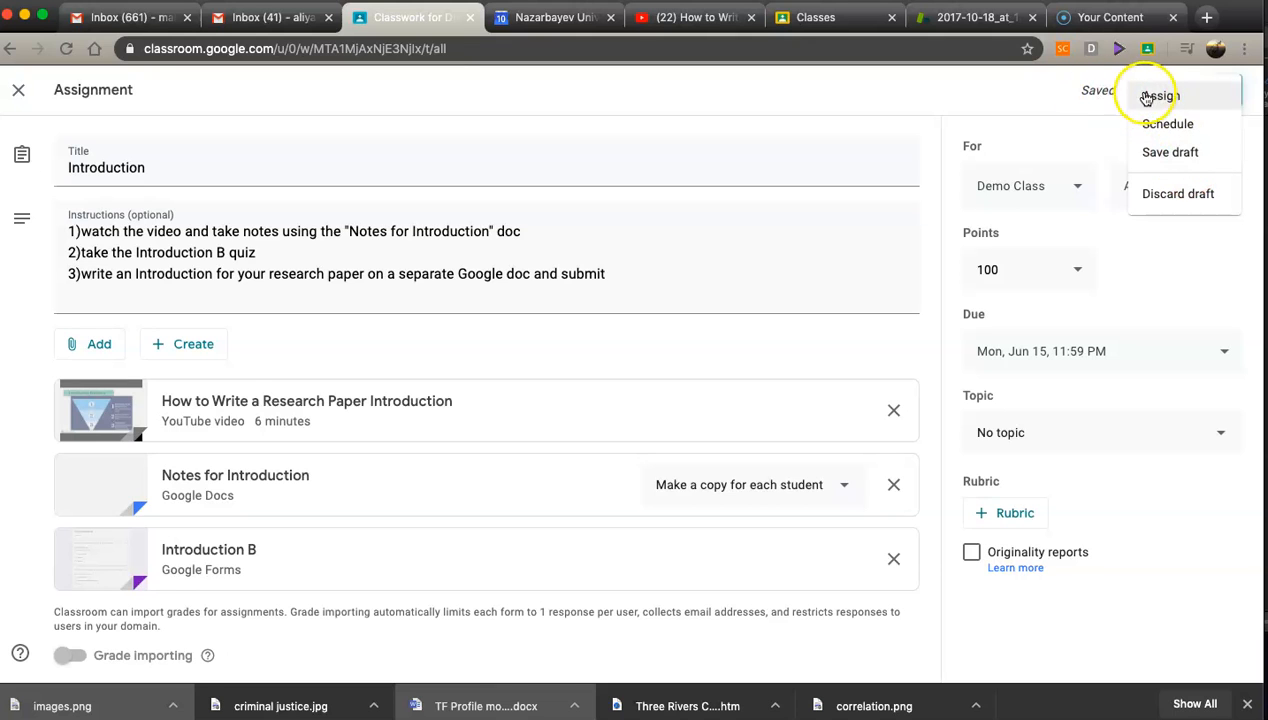
pyautogui.click(1167, 126)
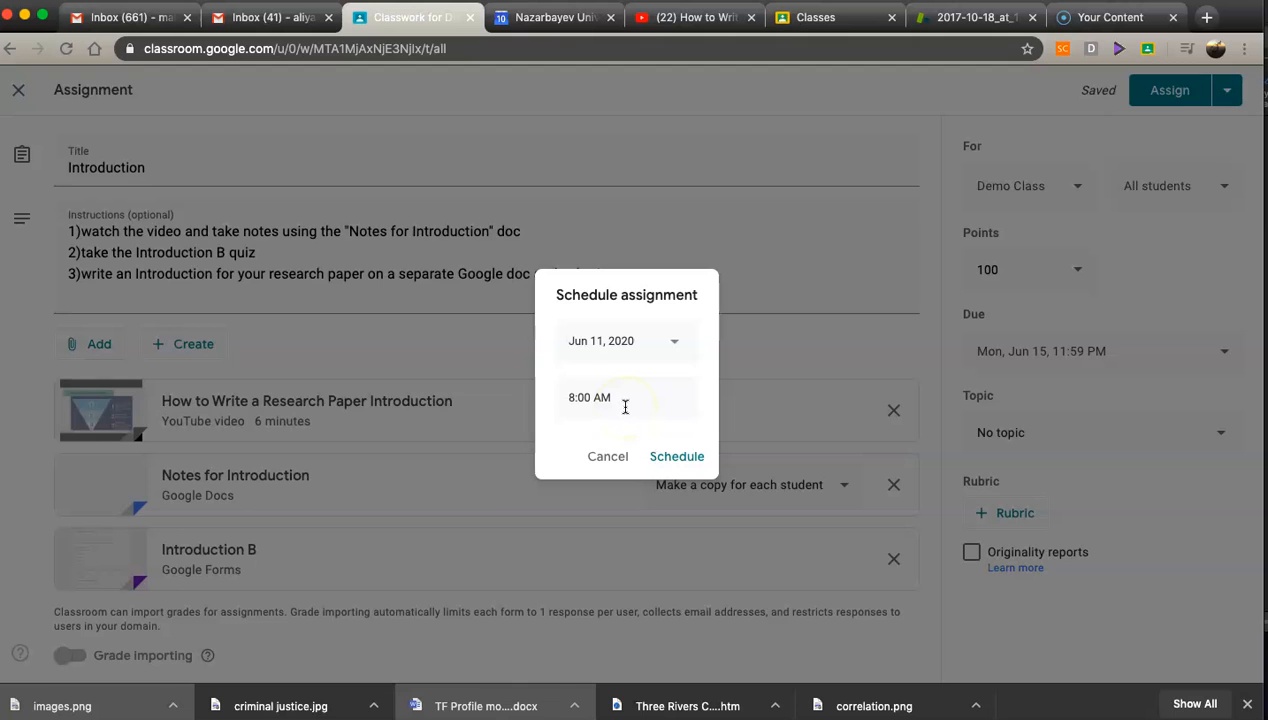
pyautogui.click(601, 457)
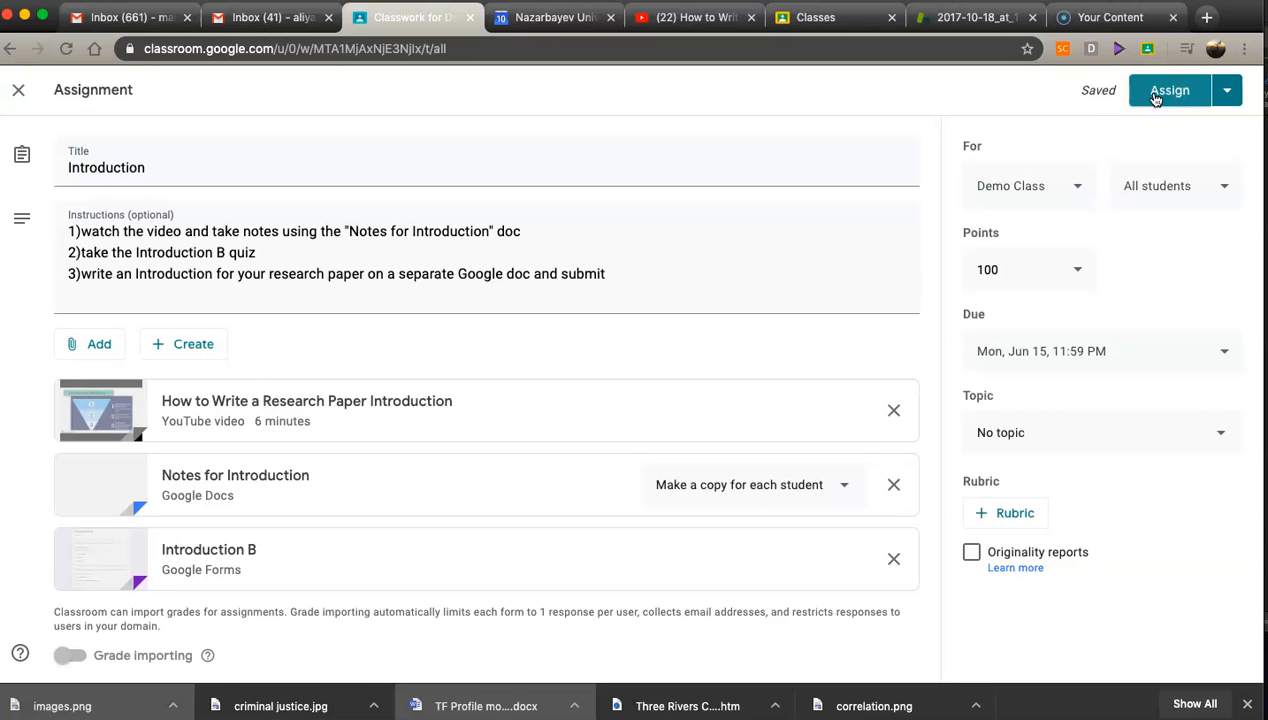
# Step: Assign the Introduction assignment and move it into the week 2 topic
pyautogui.click(1155, 95)
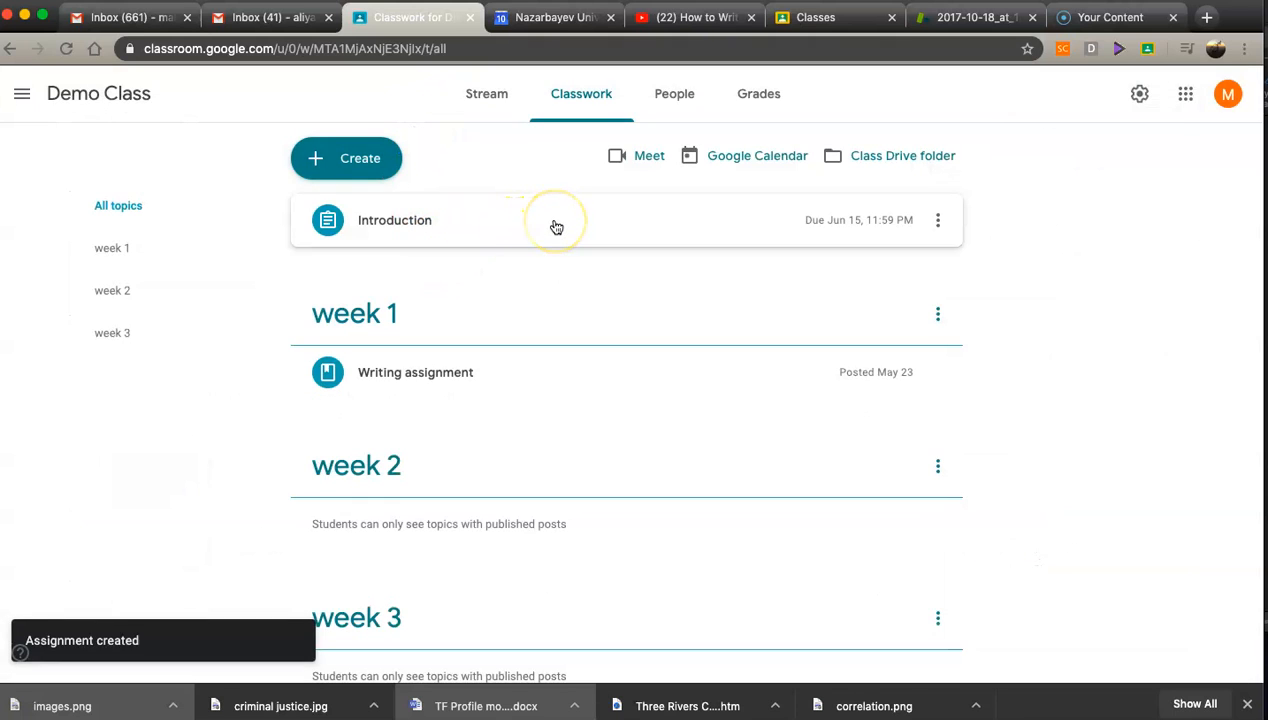
pyautogui.moveTo(555, 224); pyautogui.dragTo(487, 461)
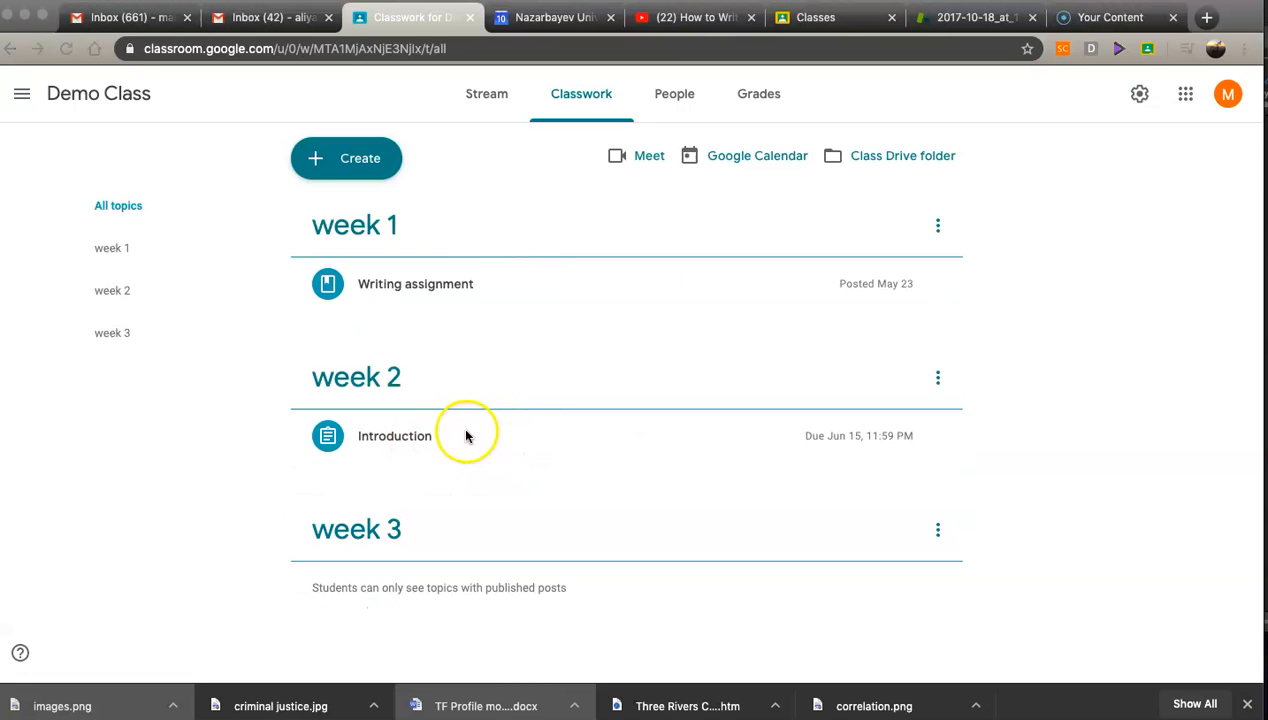
# Step: Expand the posted Introduction assignment to review its instructions and attachments
pyautogui.click(460, 433)
pyautogui.click(495, 440)
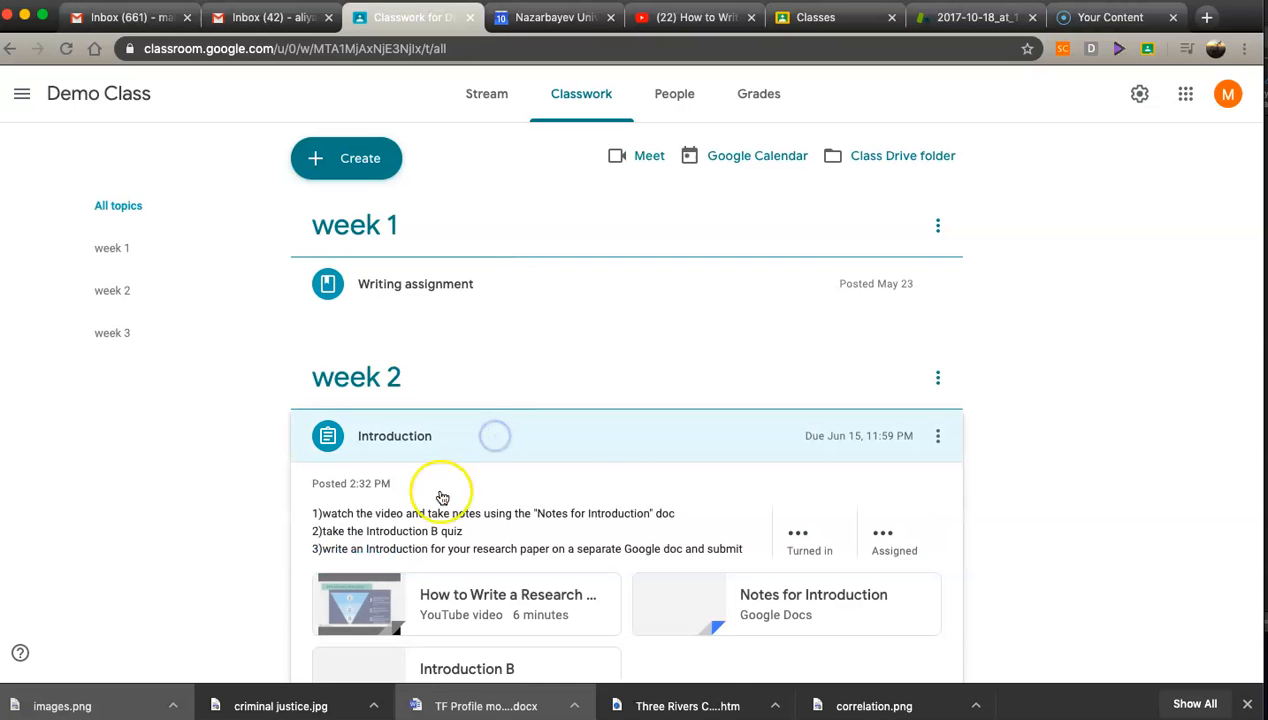
pyautogui.scroll(-3, 390, 555)
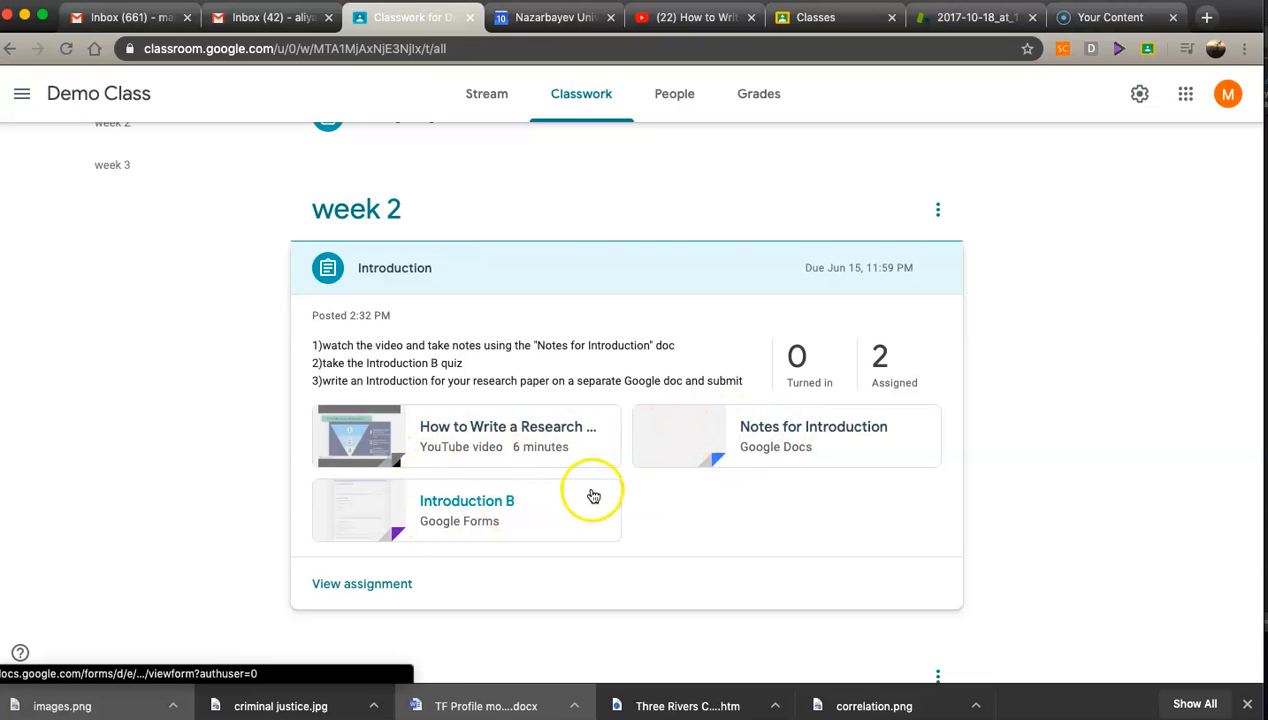
pyautogui.scroll(3, 549, 437)
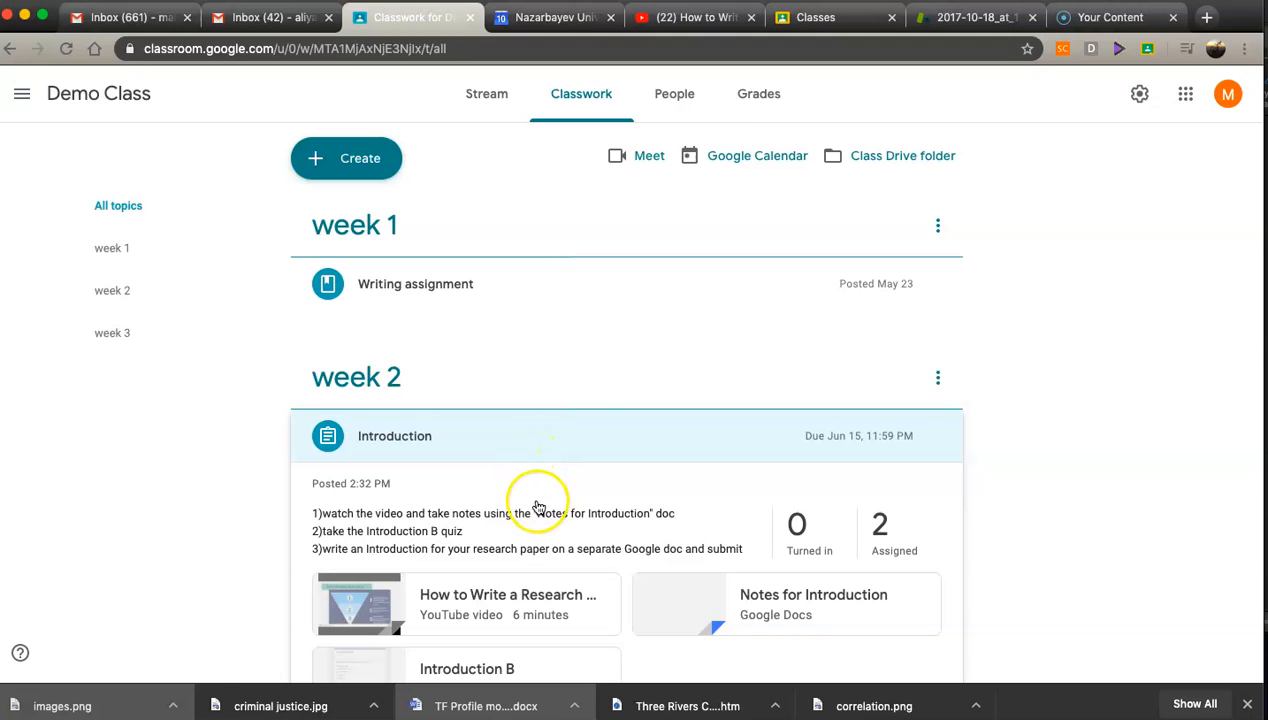
# Step: Open the Introduction due event in the class Google Calendar and follow its assignment link
pyautogui.click(741, 156)
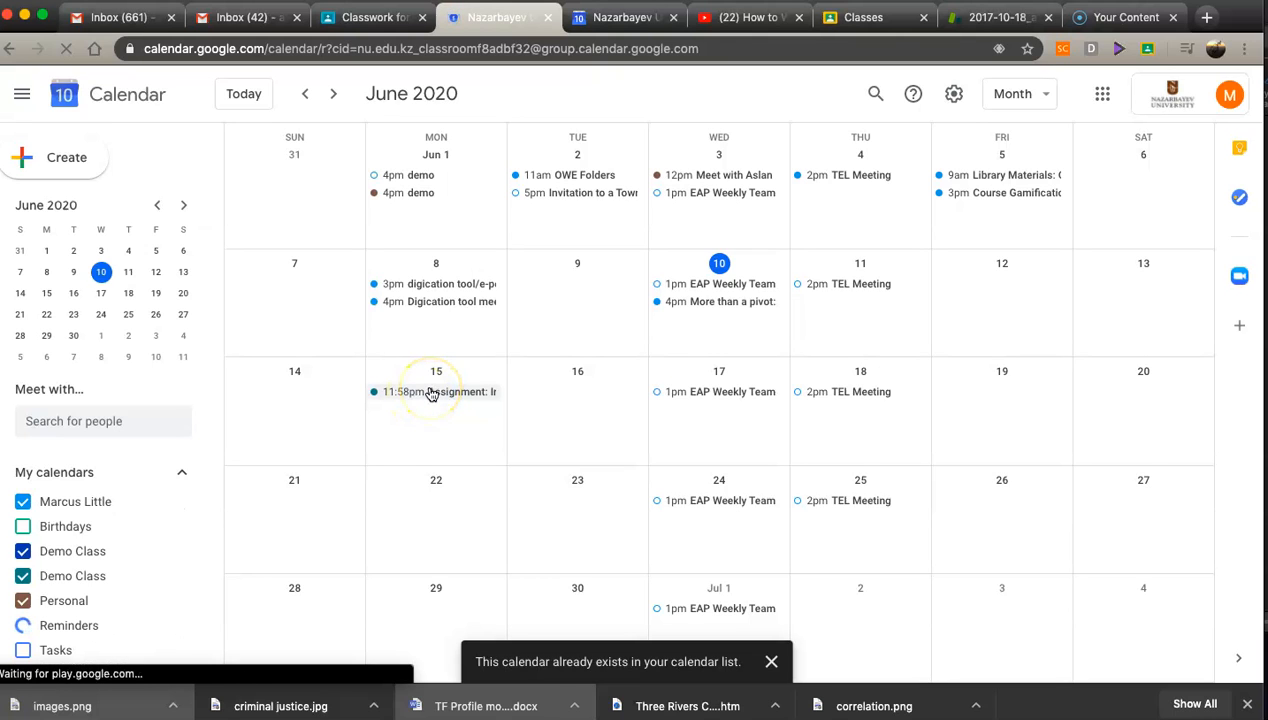
pyautogui.click(432, 394)
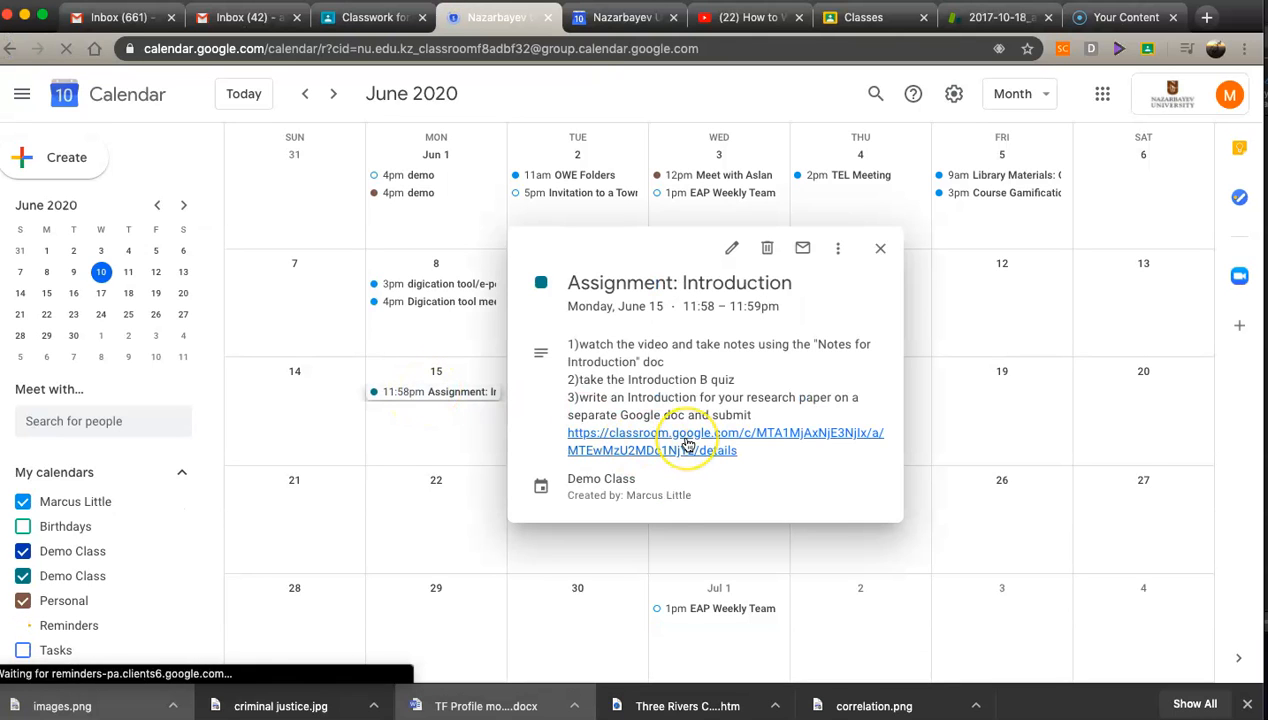
pyautogui.click(688, 444)
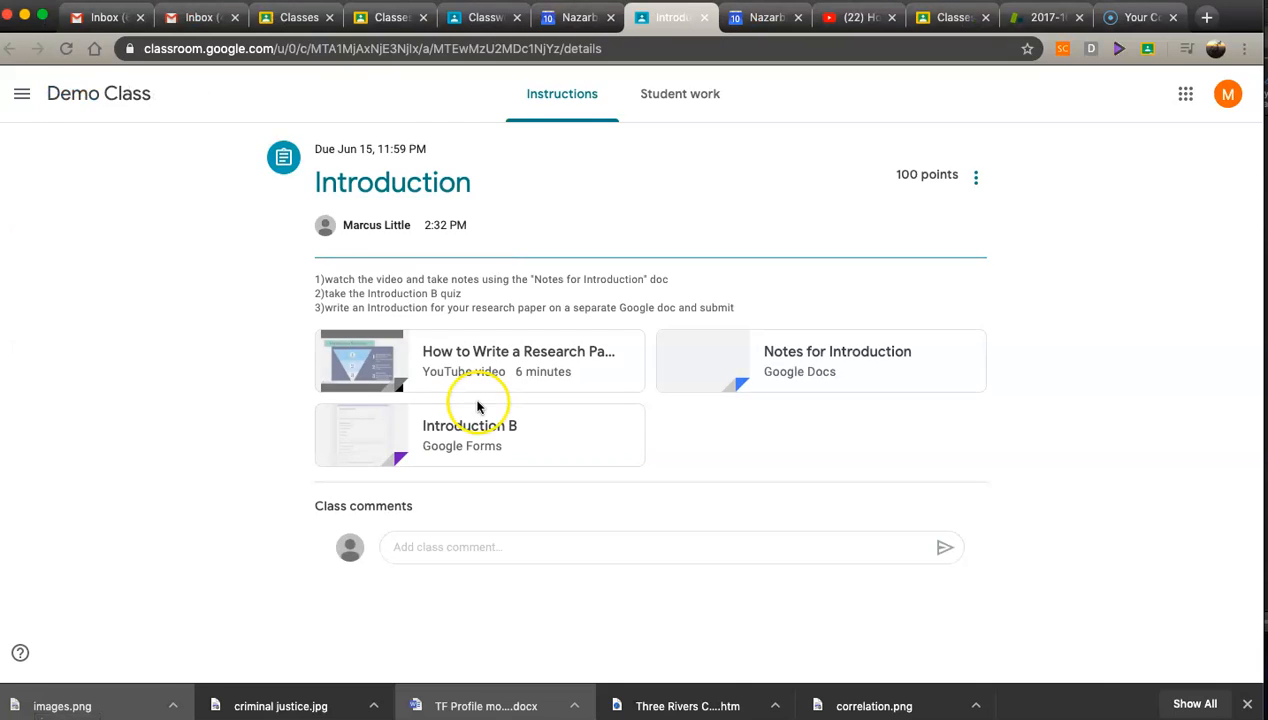
# Step: Switch to the student account's tab and open the Introduction assignment from the Demo Class classwork
pyautogui.click(388, 20)
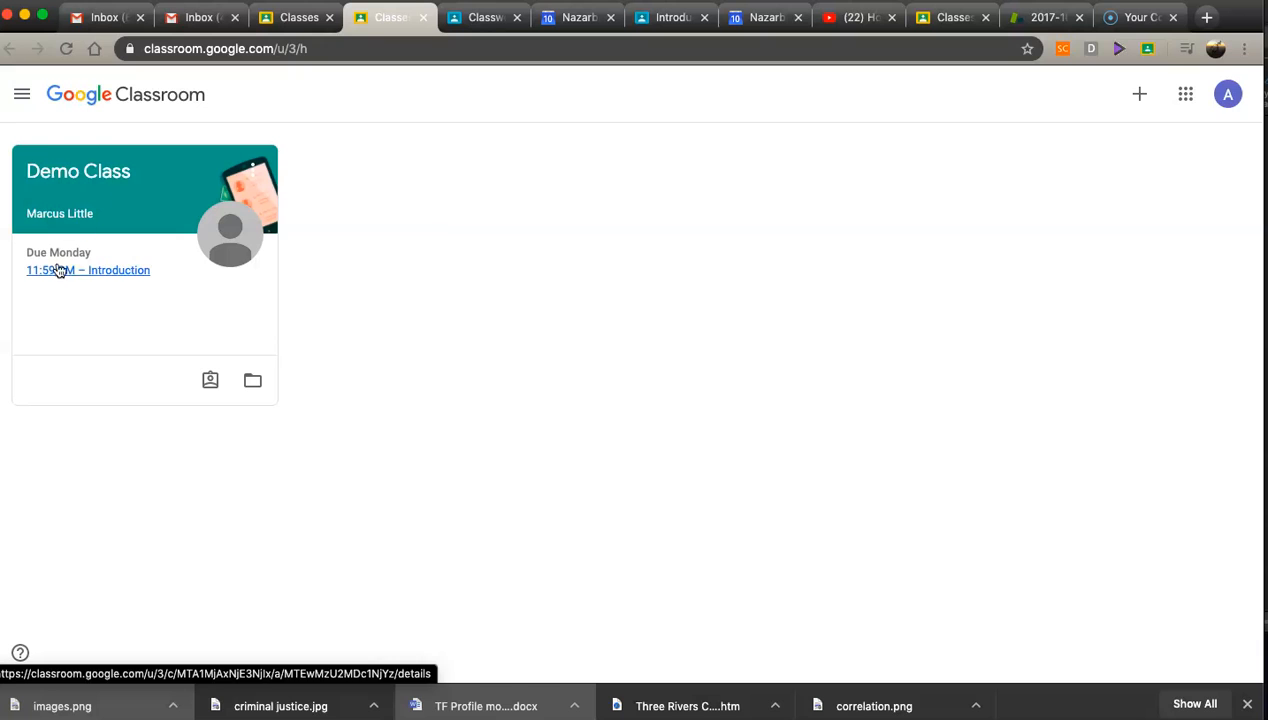
pyautogui.click(66, 170)
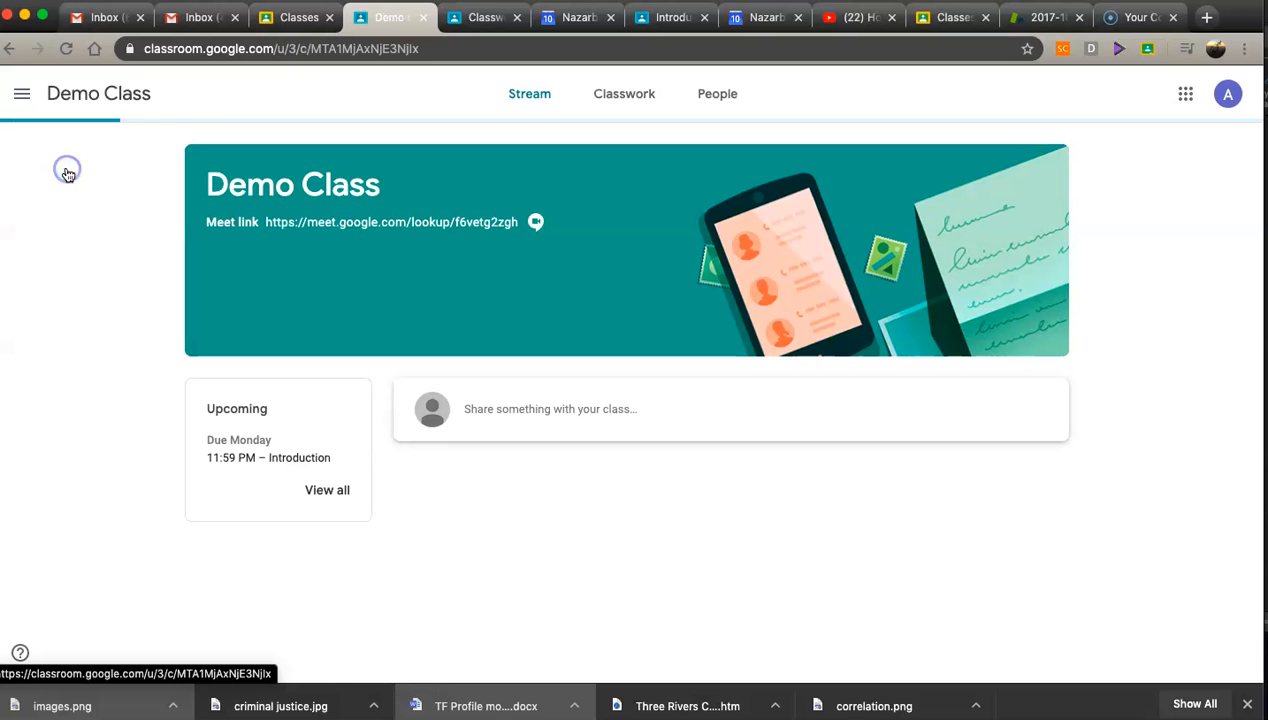
pyautogui.click(610, 100)
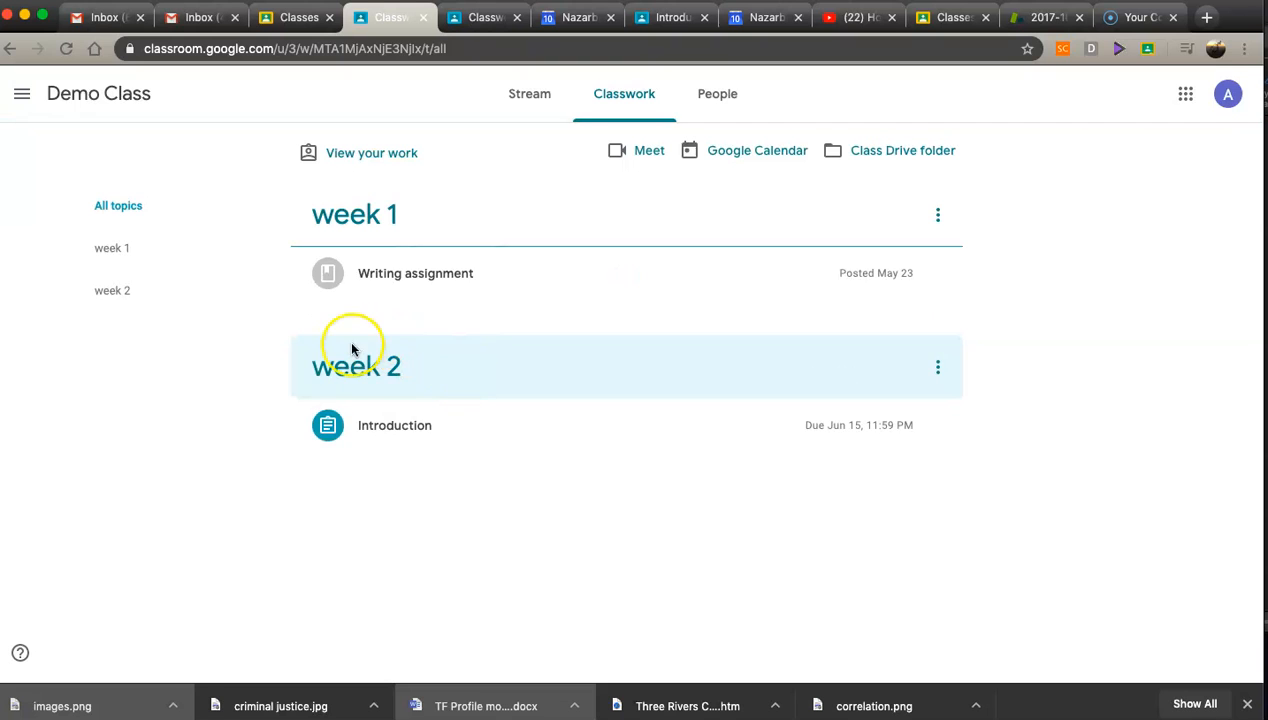
pyautogui.click(538, 425)
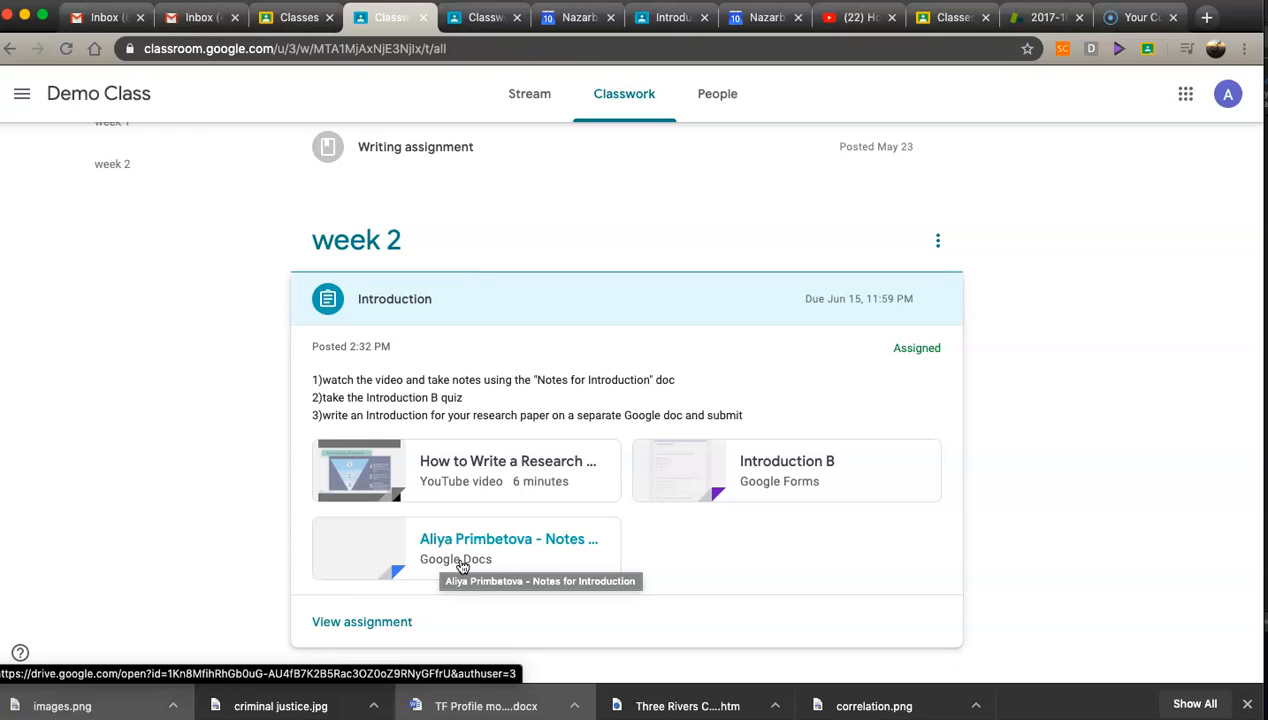
pyautogui.click(481, 540)
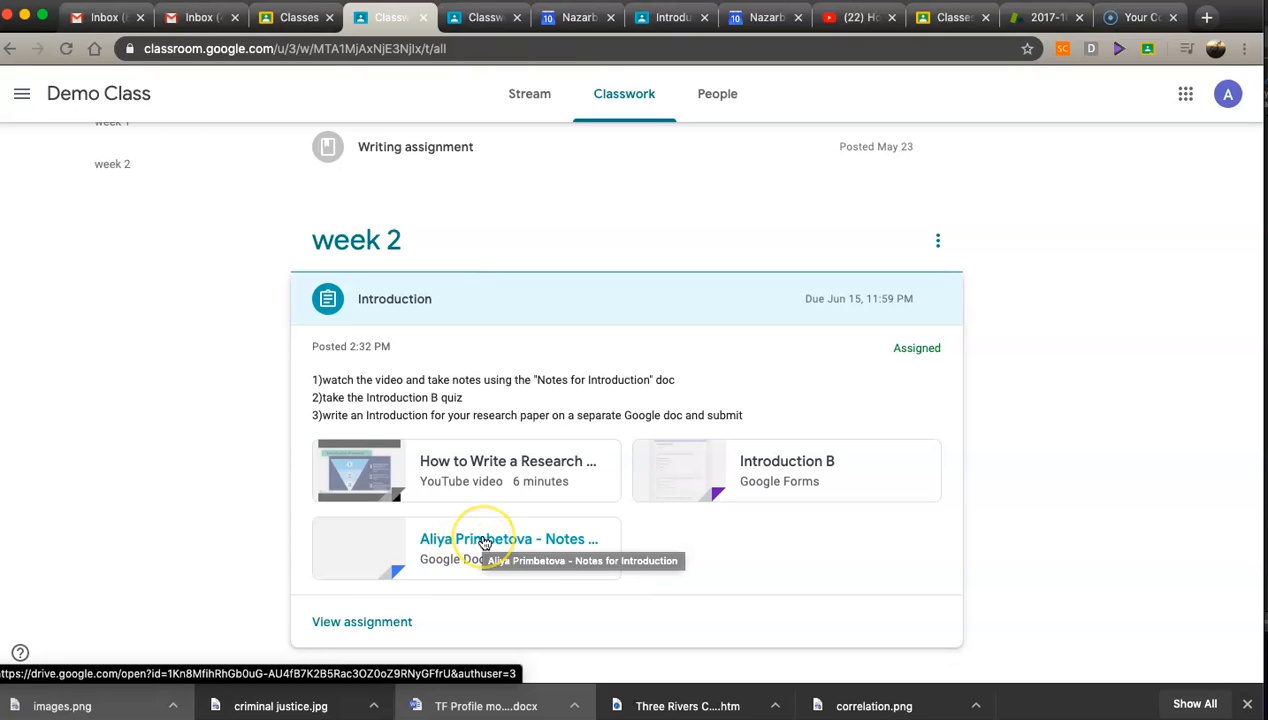
pyautogui.click(484, 543)
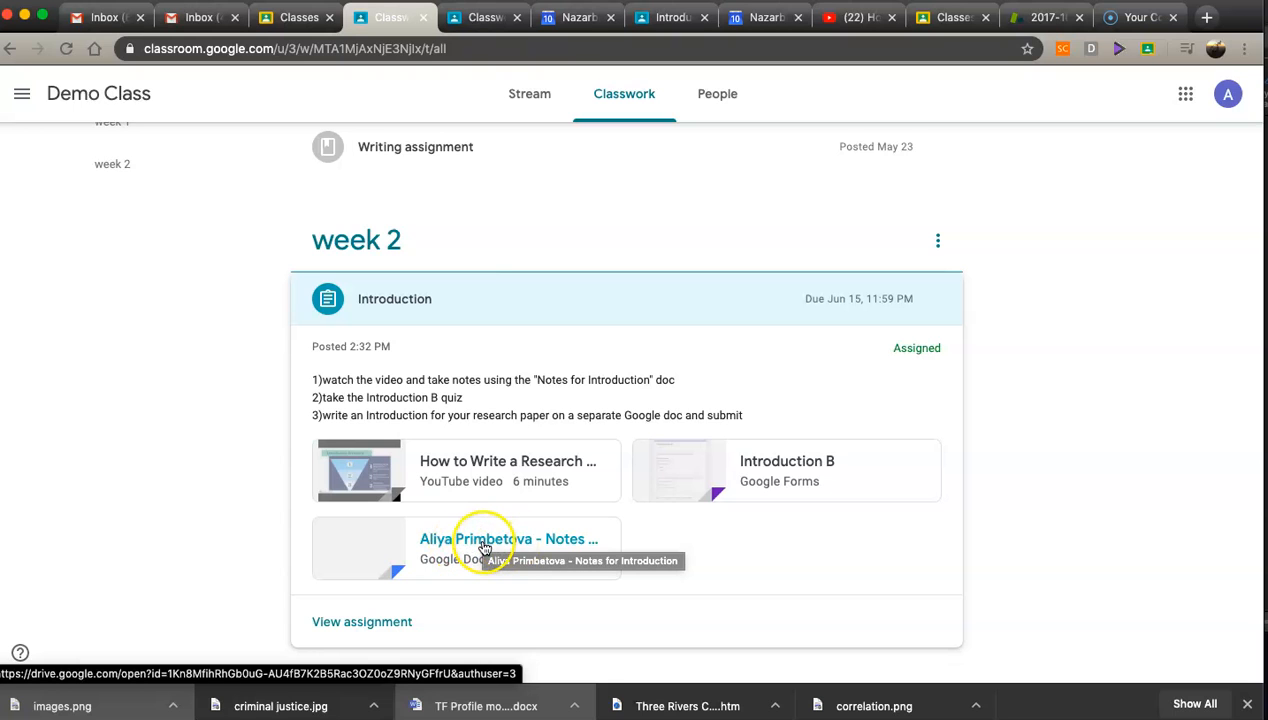
pyautogui.click(350, 624)
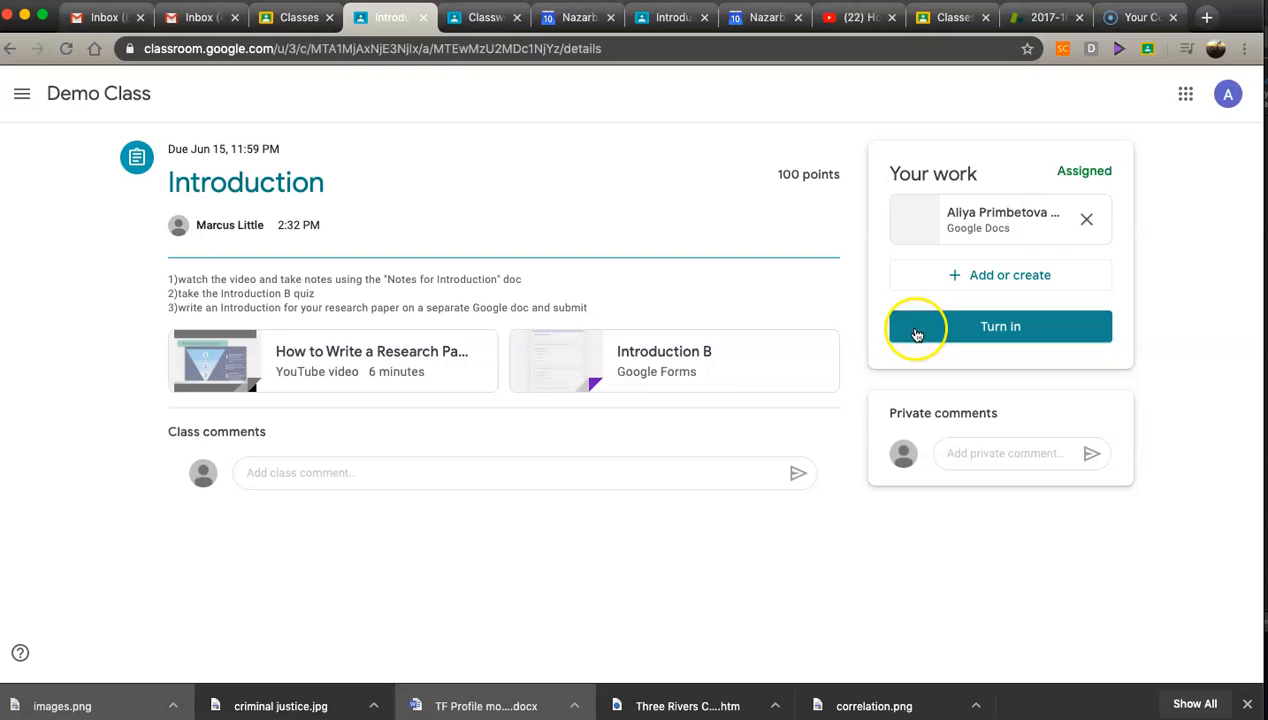
# Step: Create a new Google Doc as the student's work for the Introduction assignment
pyautogui.click(983, 279)
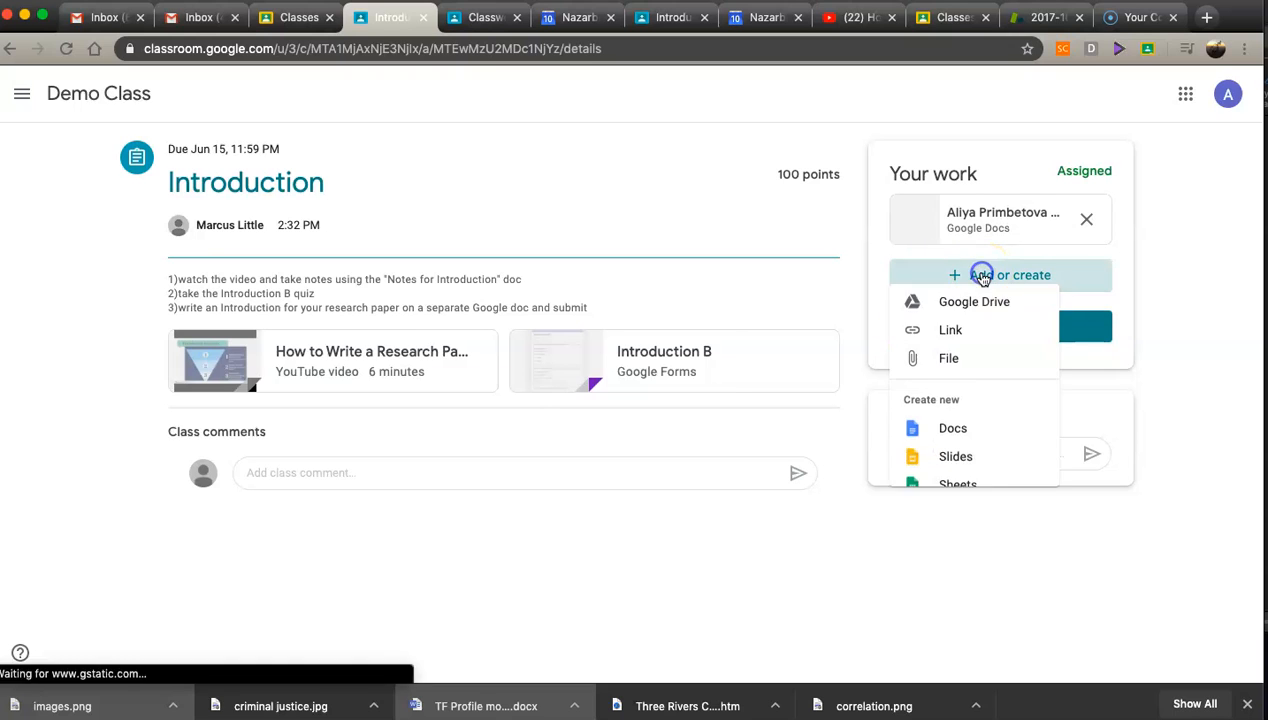
pyautogui.click(955, 445)
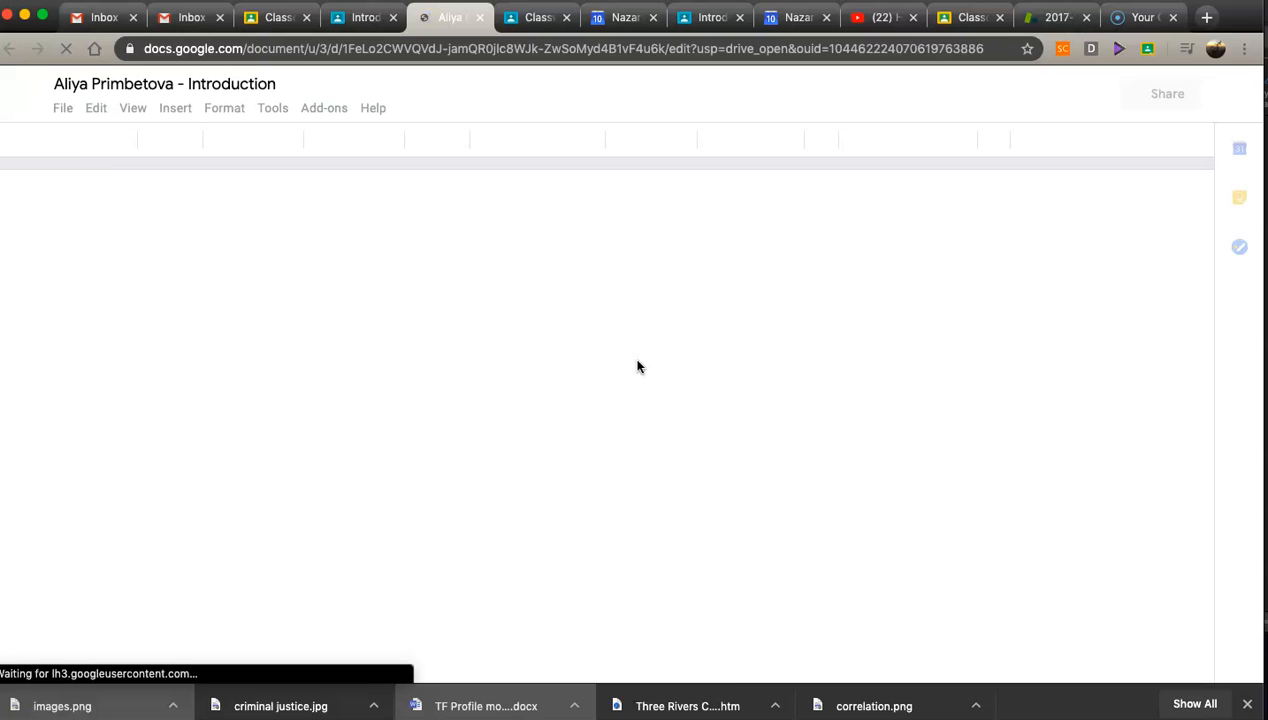
pyautogui.click(277, 337)
pyautogui.click(319, 288)
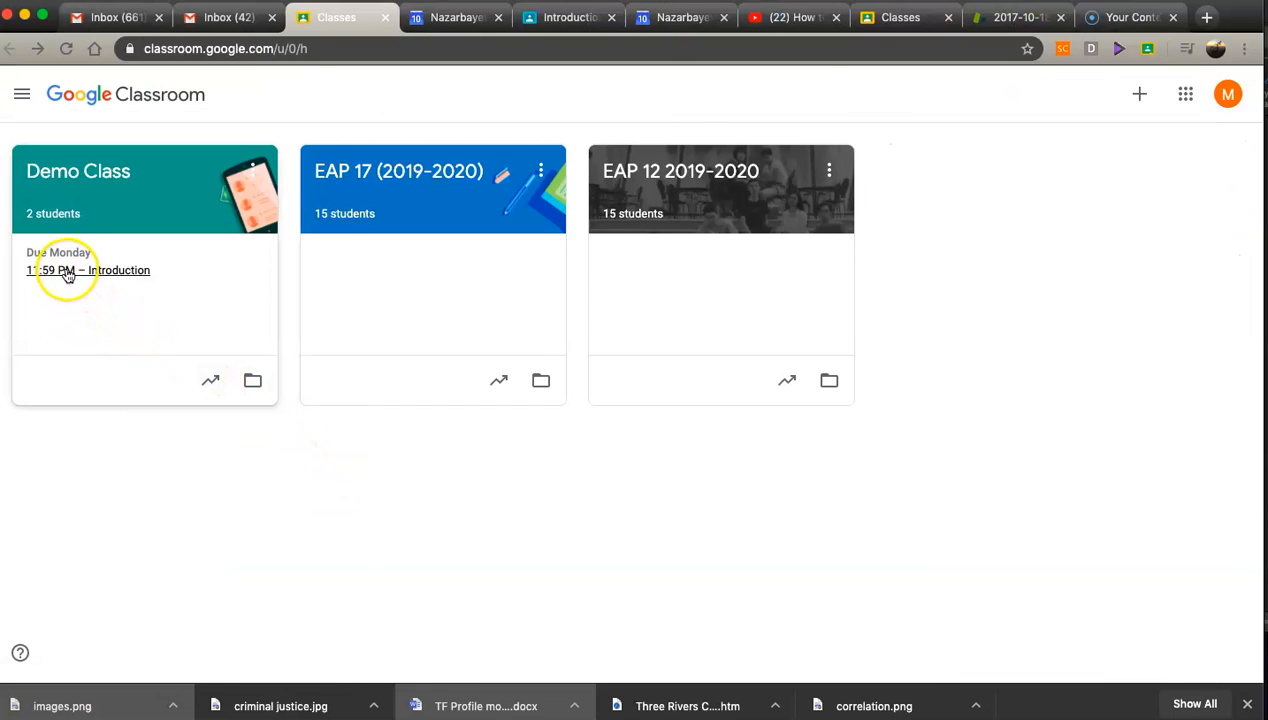
# Step: Return to the teacher's Demo Class classwork and open the Introduction assignment's student work
pyautogui.click(62, 175)
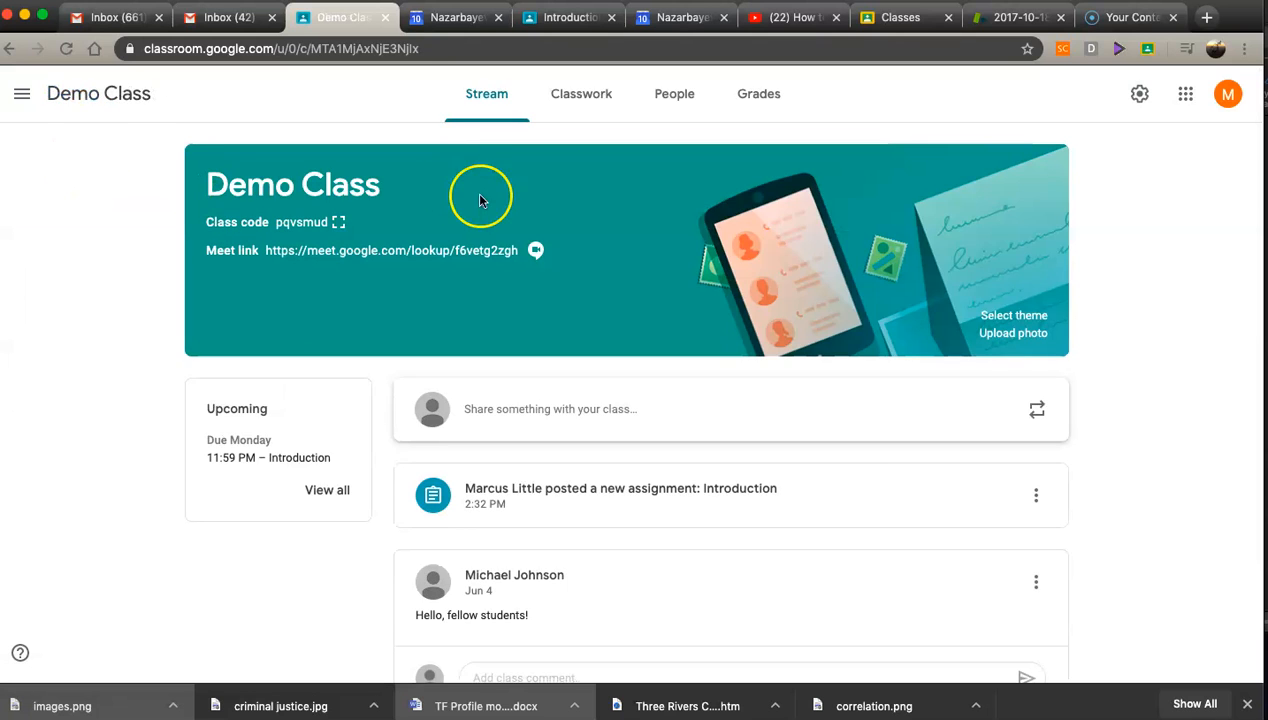
pyautogui.click(570, 90)
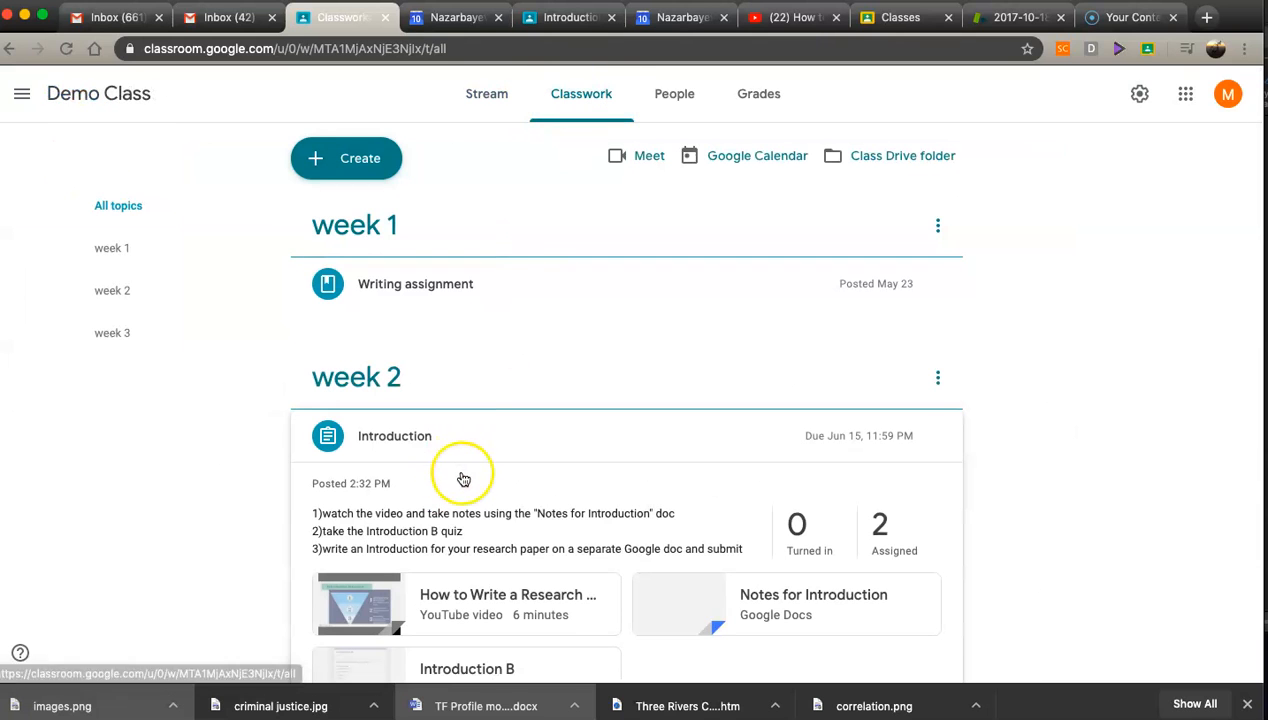
pyautogui.scroll(-3, 455, 470)
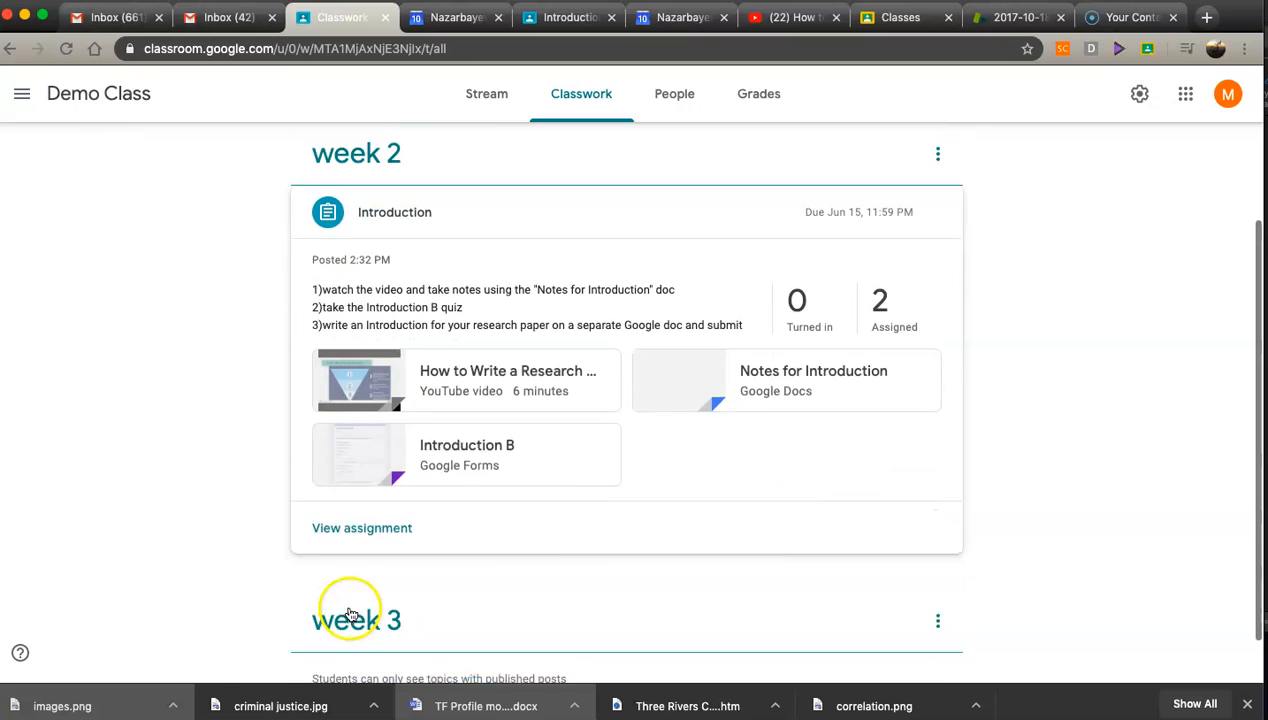
pyautogui.click(361, 521)
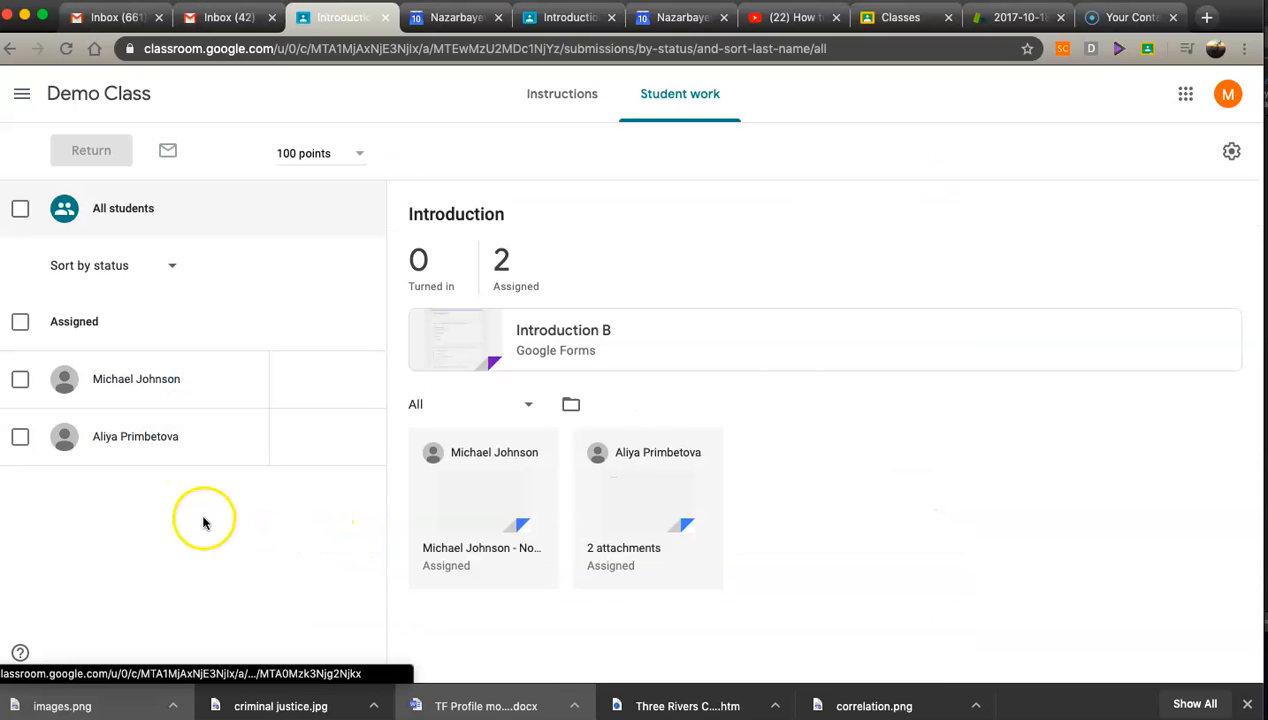
# Step: Open the student's attachments and review the notes document and the Introduction document
pyautogui.moveTo(364, 458)
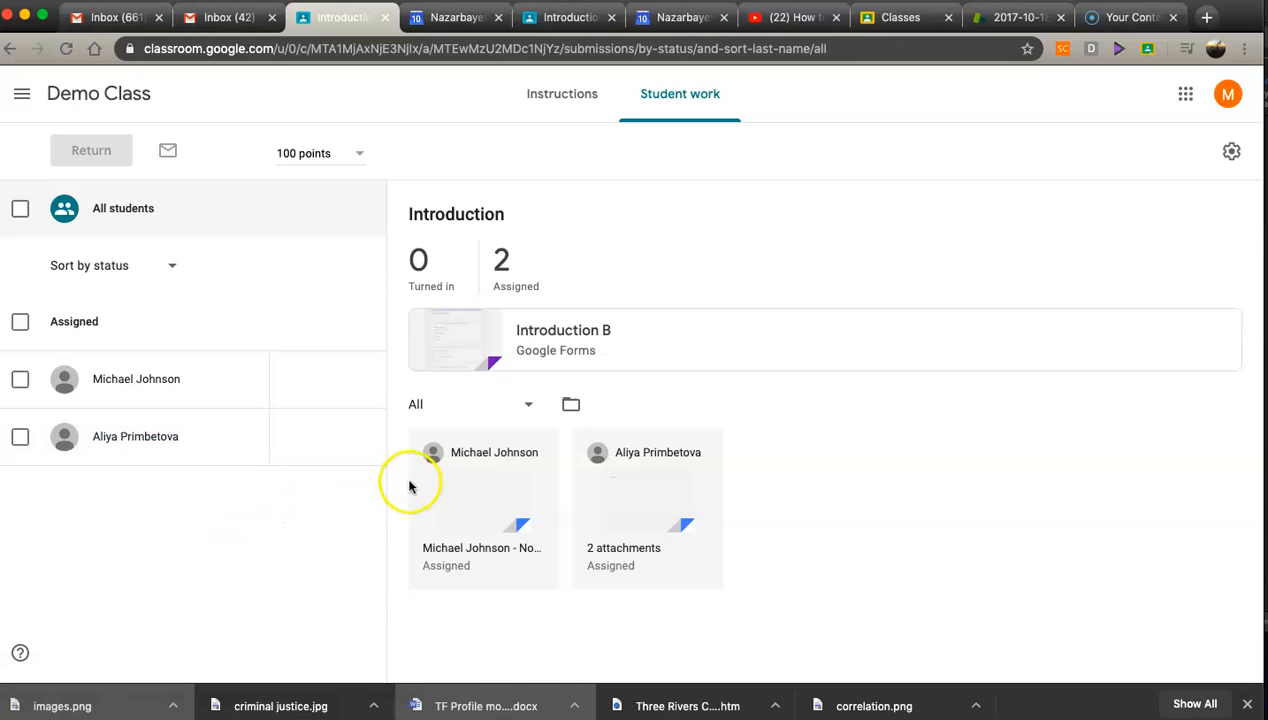
pyautogui.click(623, 549)
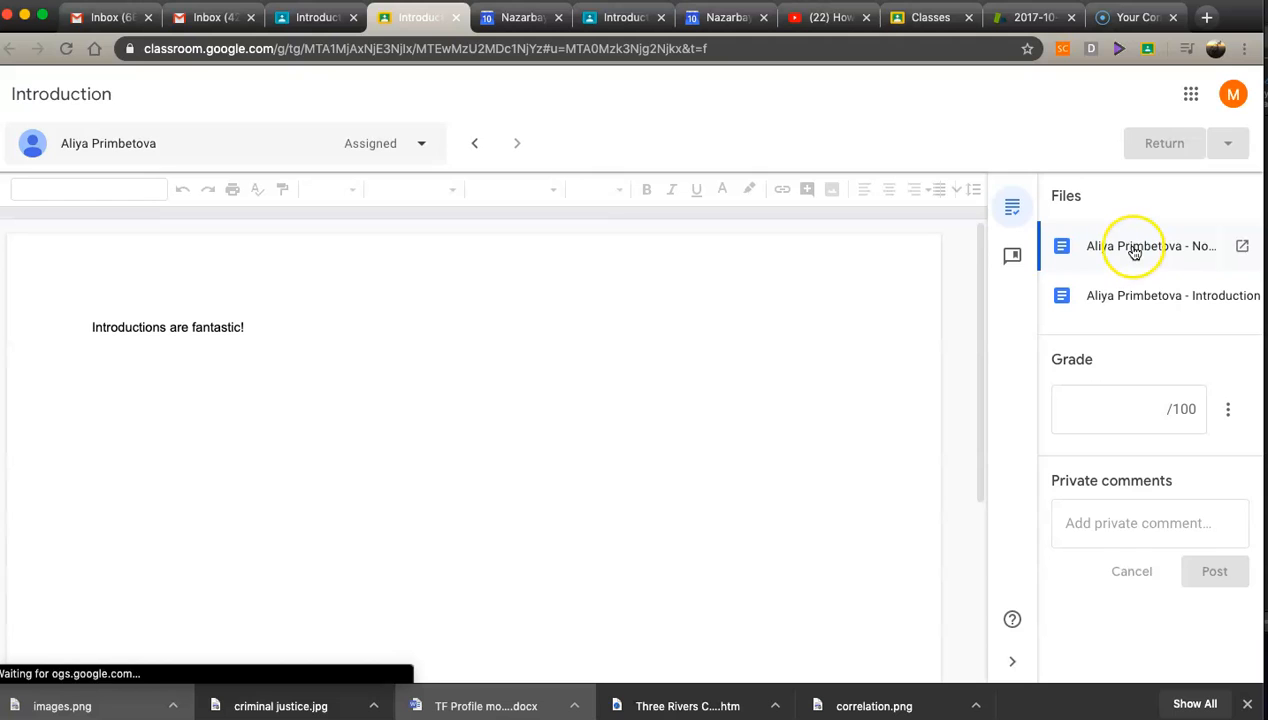
pyautogui.click(1134, 252)
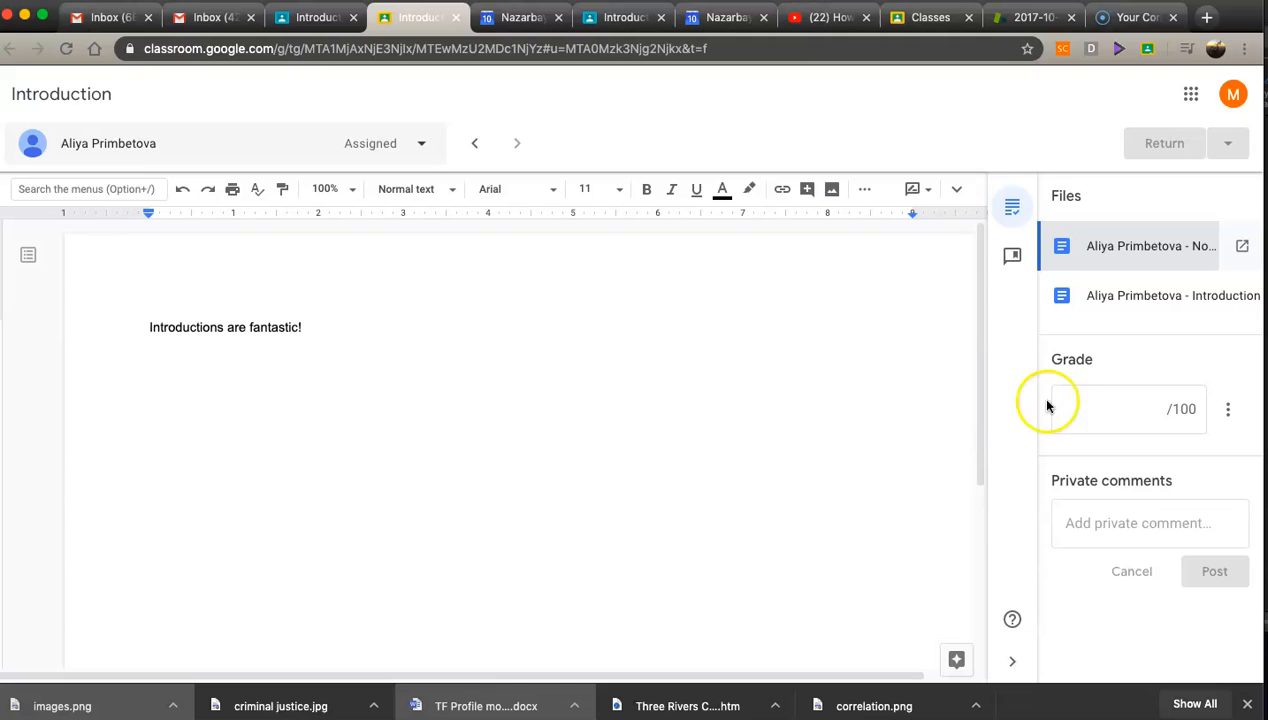
pyautogui.click(1152, 408)
pyautogui.click(1104, 523)
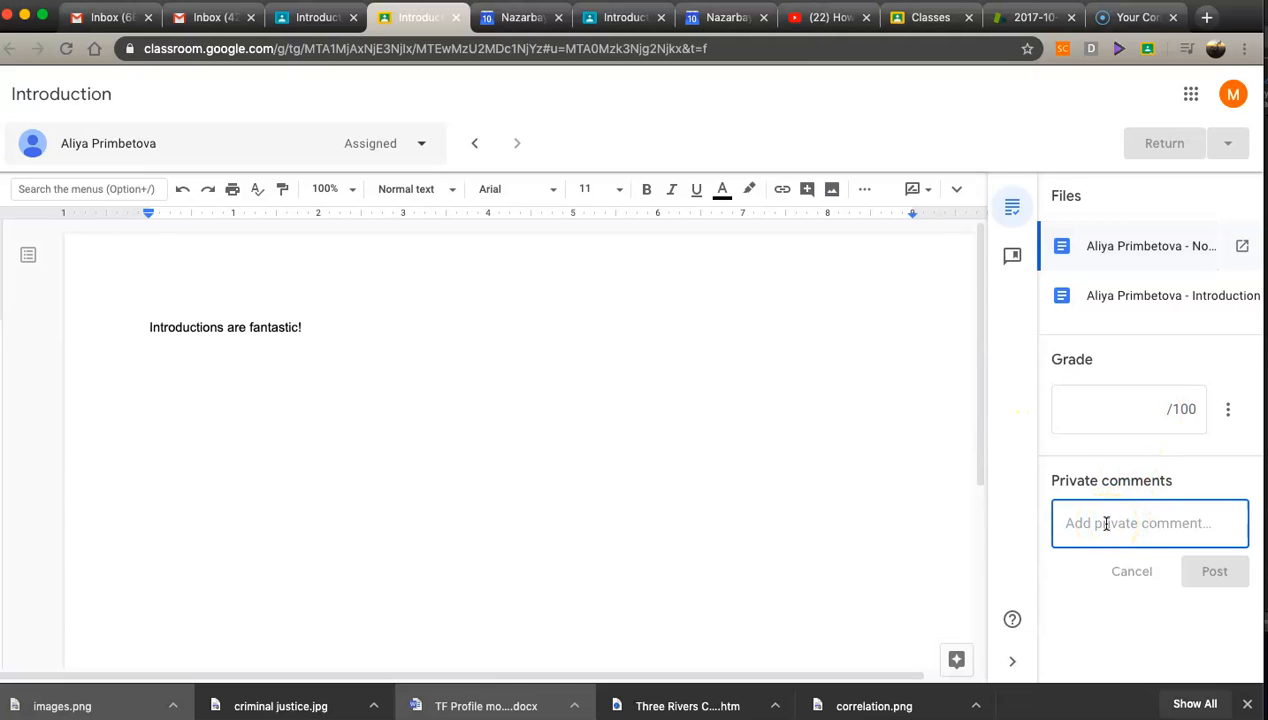
pyautogui.click(1138, 296)
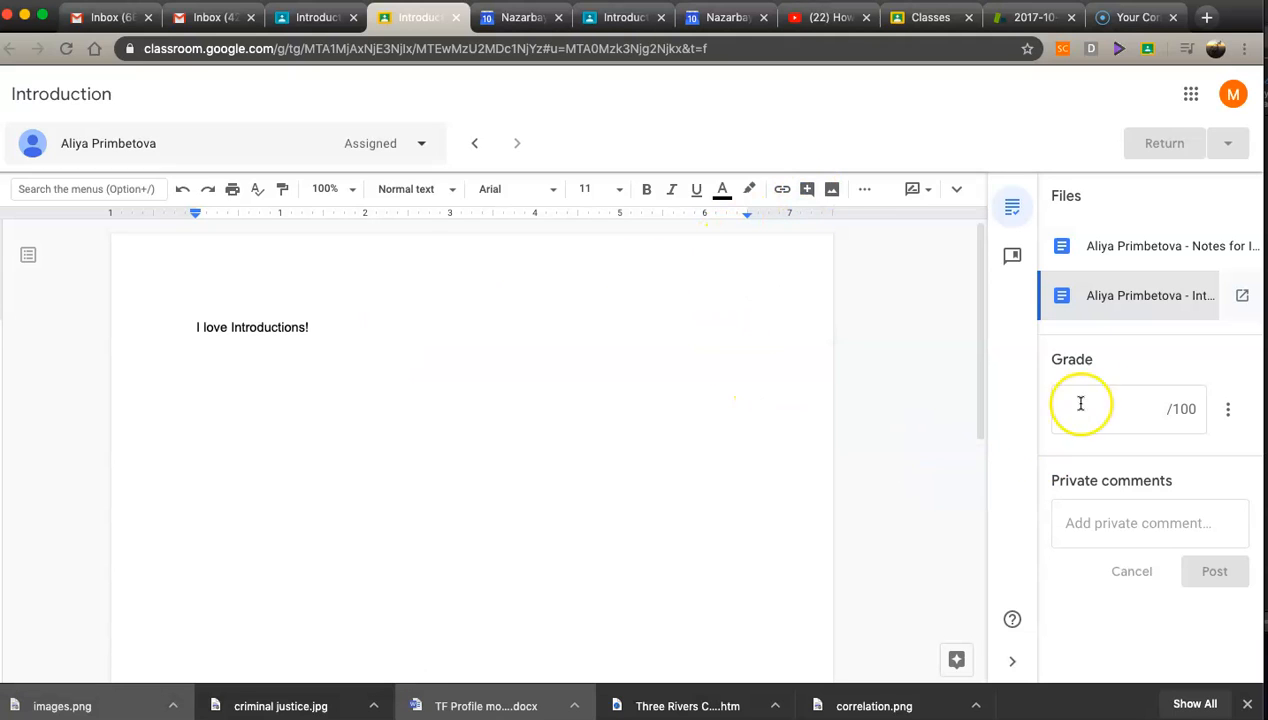
# Step: Examine the grade and private comment fields for the student's Introduction document, then return to the student work page
pyautogui.click(1125, 407)
pyautogui.click(1095, 523)
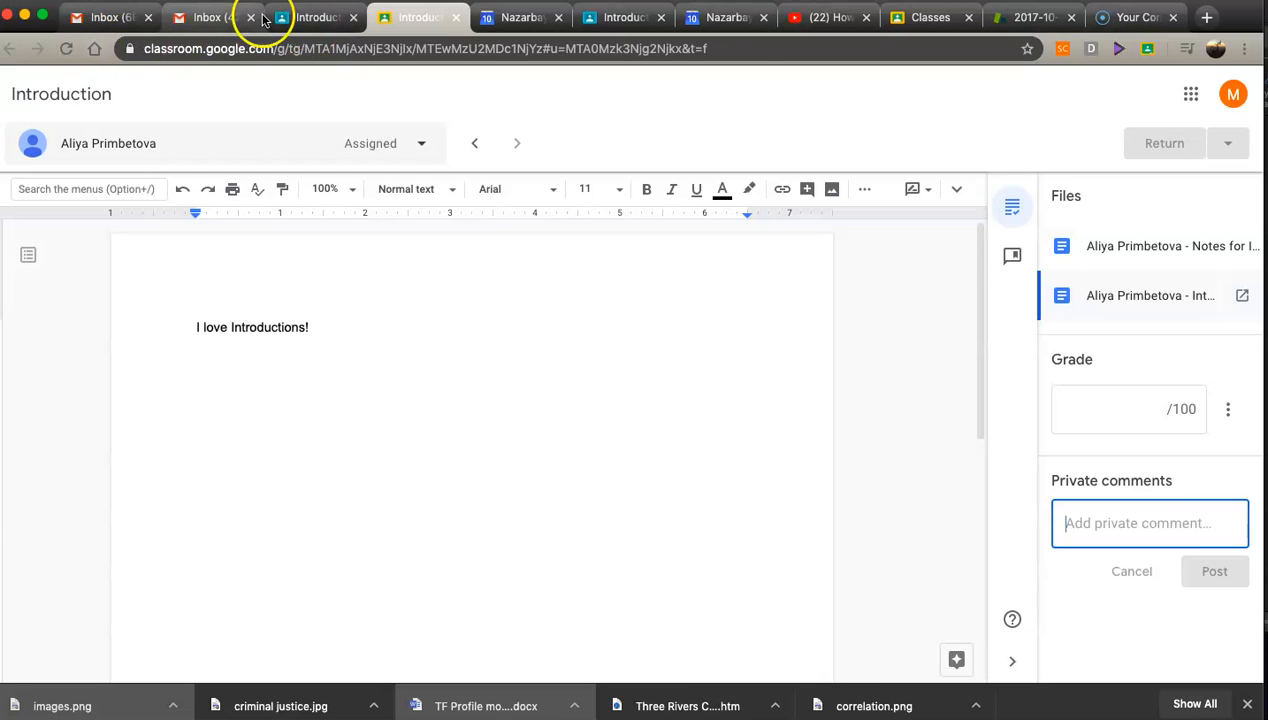
pyautogui.click(308, 18)
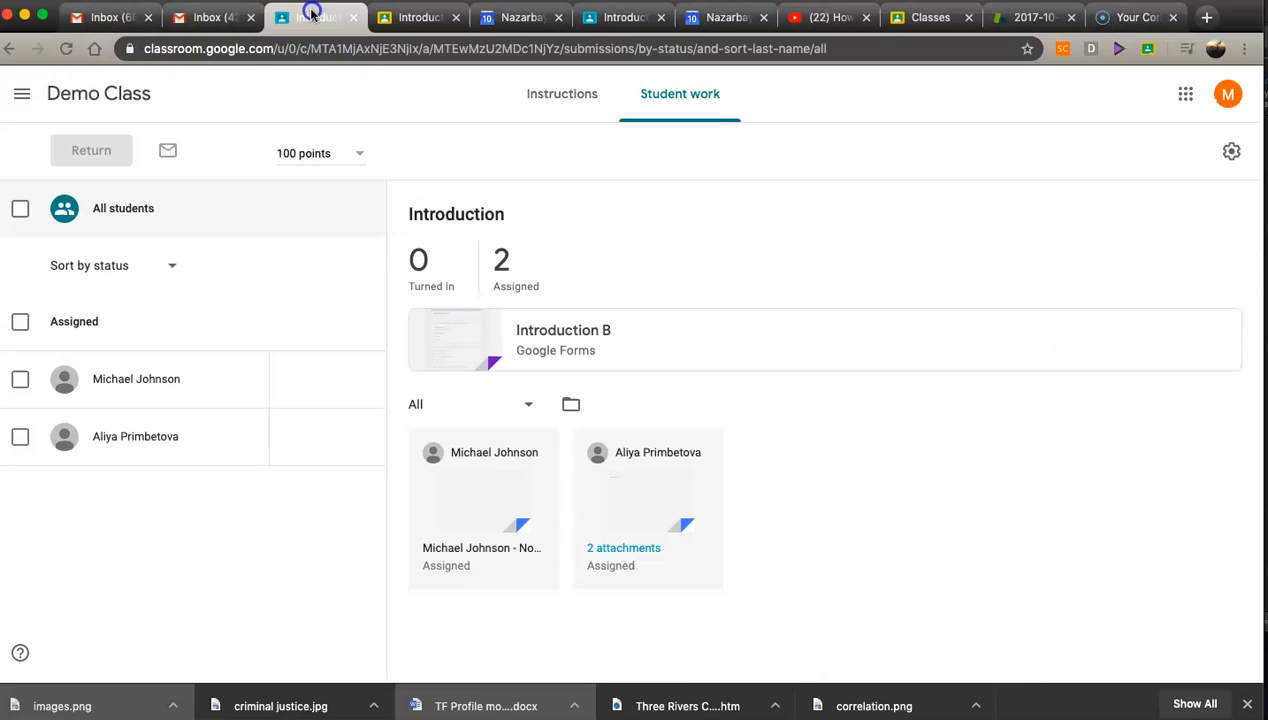
# Step: Open the Introduction B quiz in editing mode and view its responses summary
pyautogui.click(594, 332)
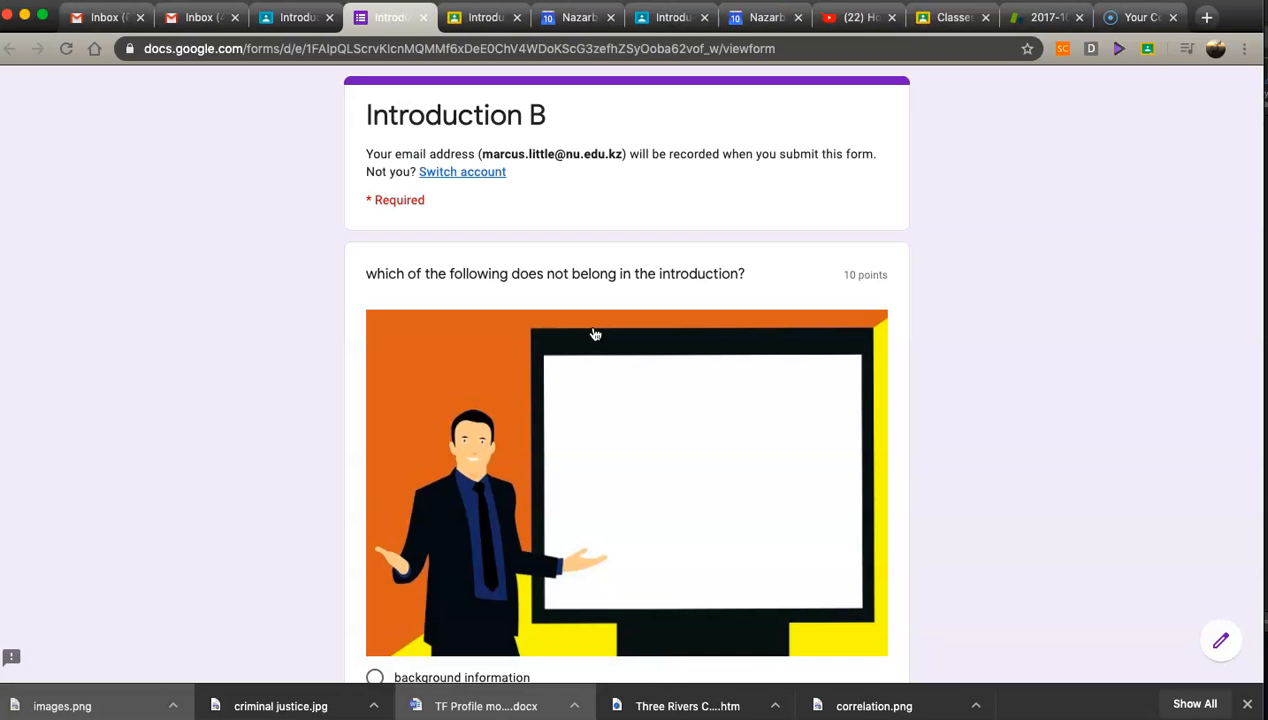
pyautogui.click(1220, 642)
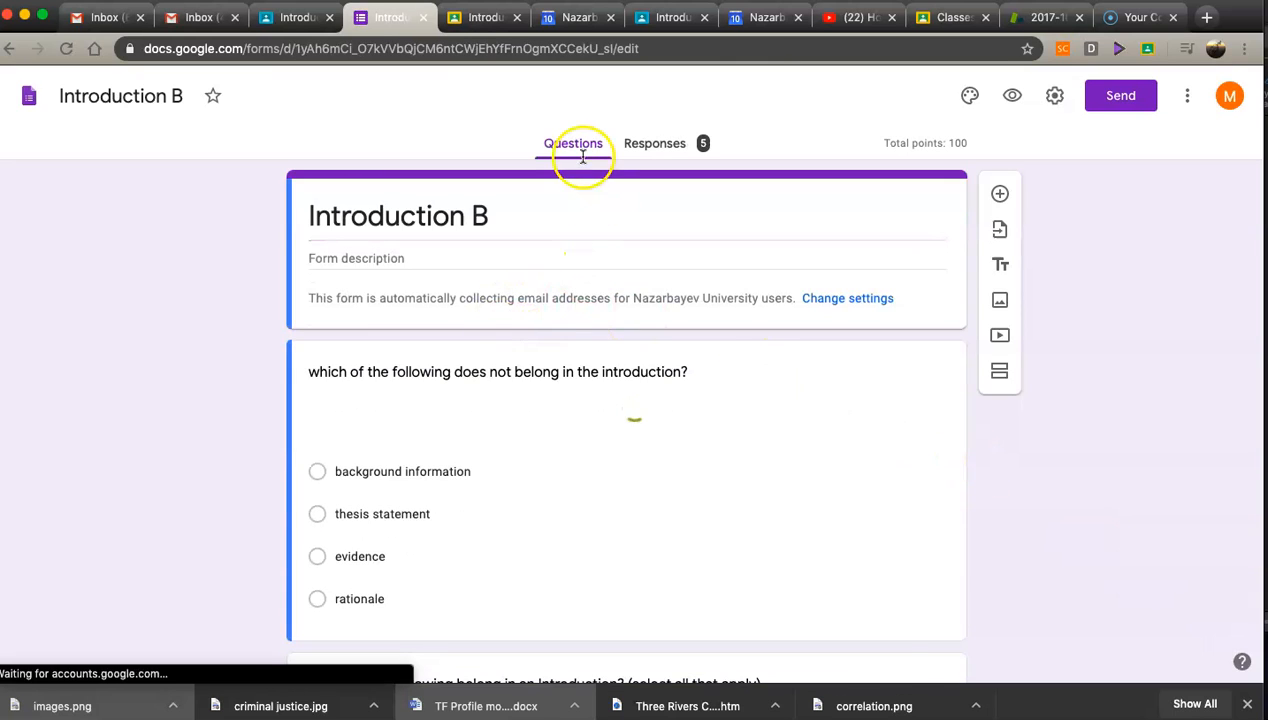
pyautogui.click(636, 147)
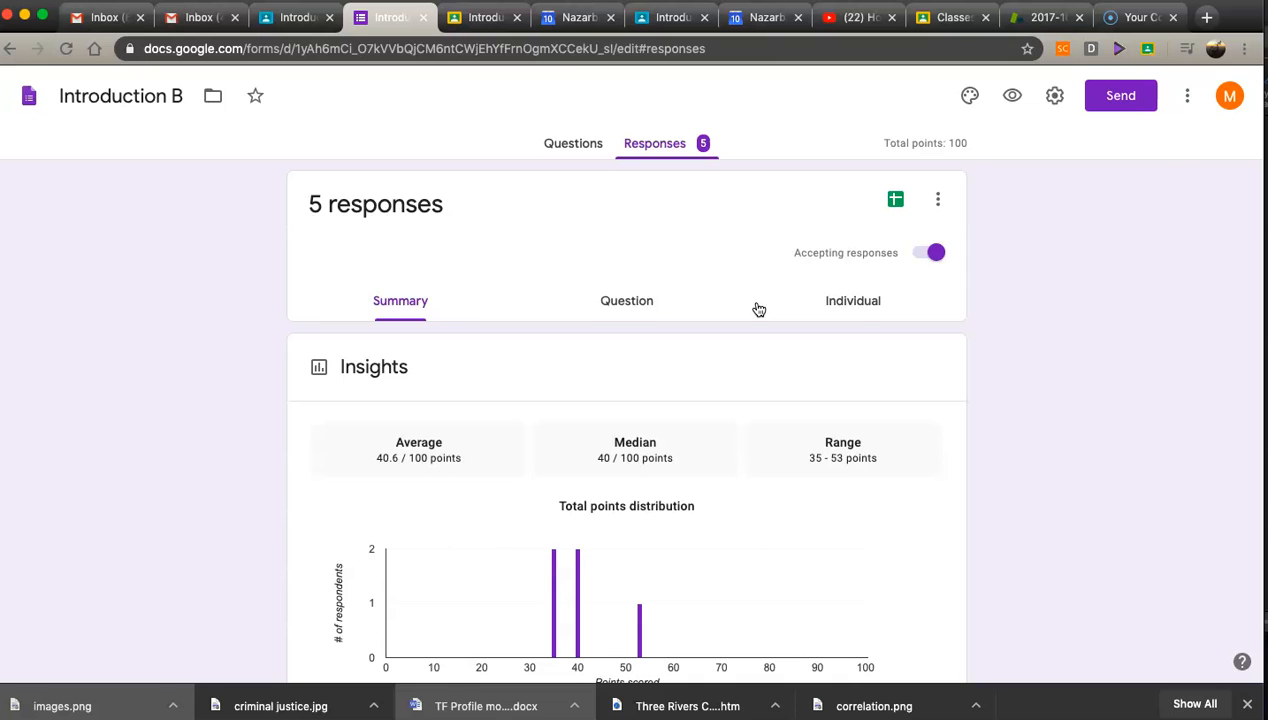
# Step: Return to the Demo Class classwork page listing the Introduction assignment
pyautogui.click(293, 17)
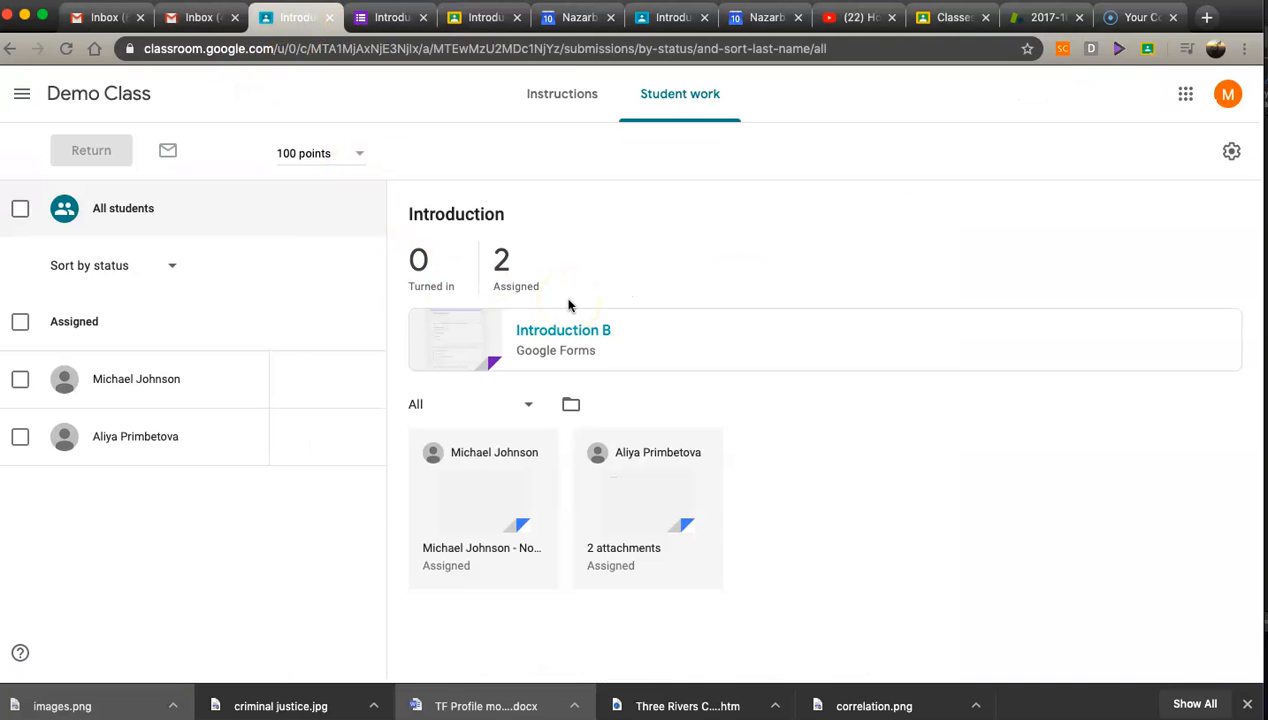
pyautogui.click(8, 48)
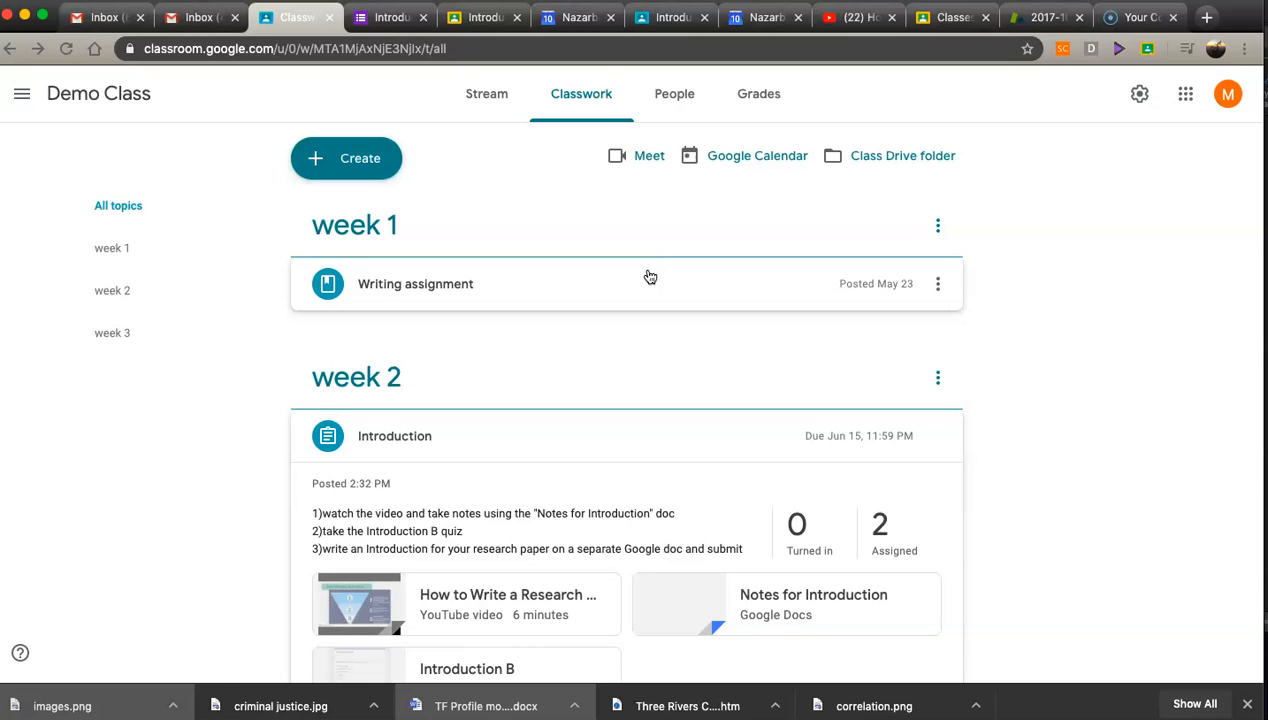
pyautogui.click(569, 270)
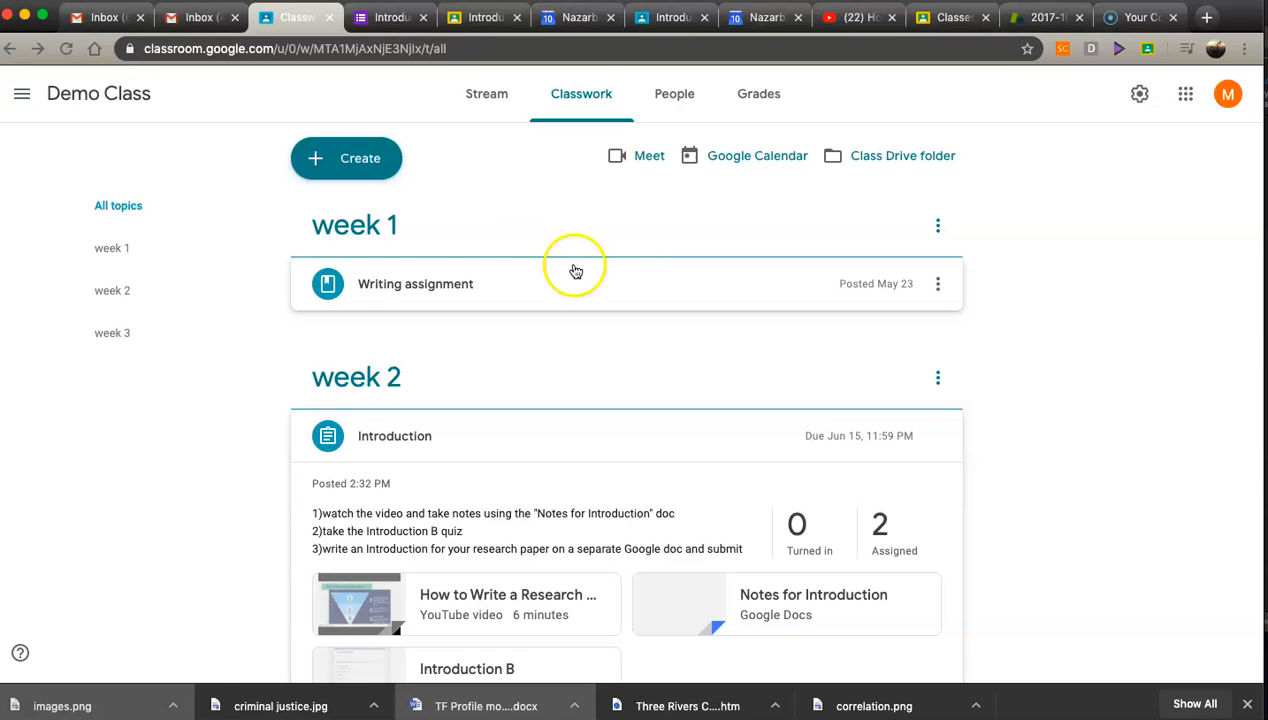